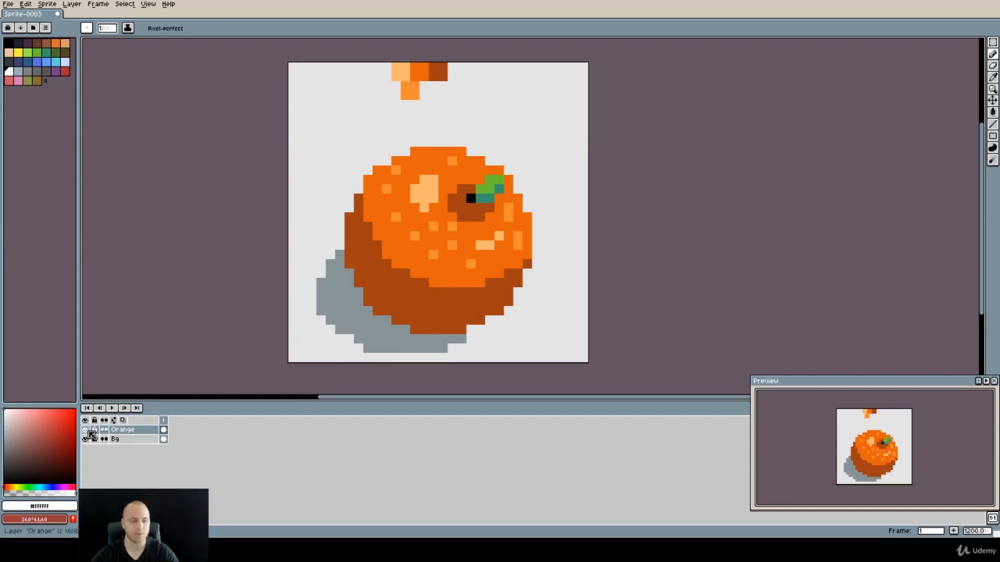
- Hide the Orange layer and add a new layer named Potion above it
click(86, 431)
key(shift+n)
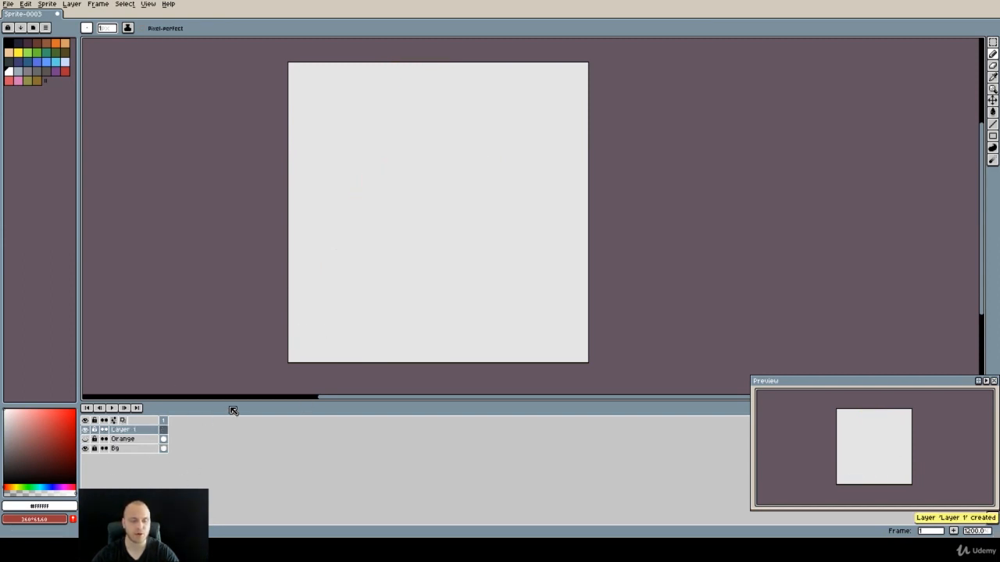
double_click(150, 432)
text(Potion)
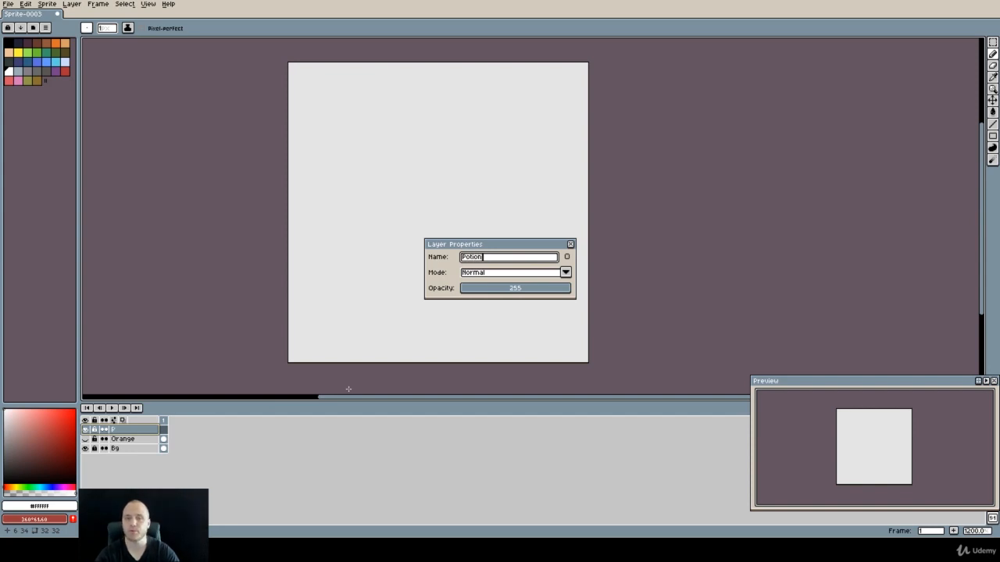
key(Return)
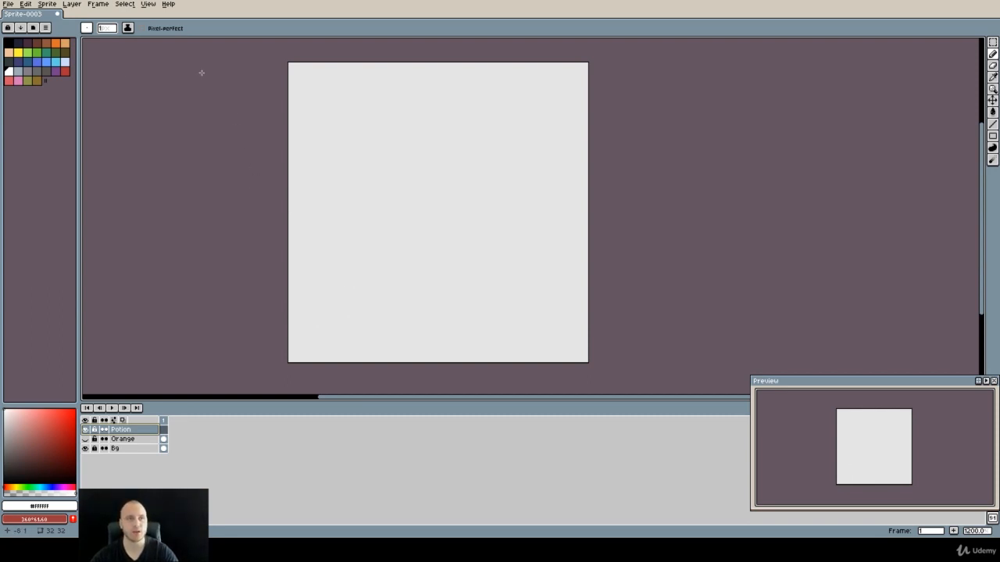
- Set the drawing colour to a muted blue-grey based on the palette's light grey, about HSV 197°, 14, 72
click(64, 61)
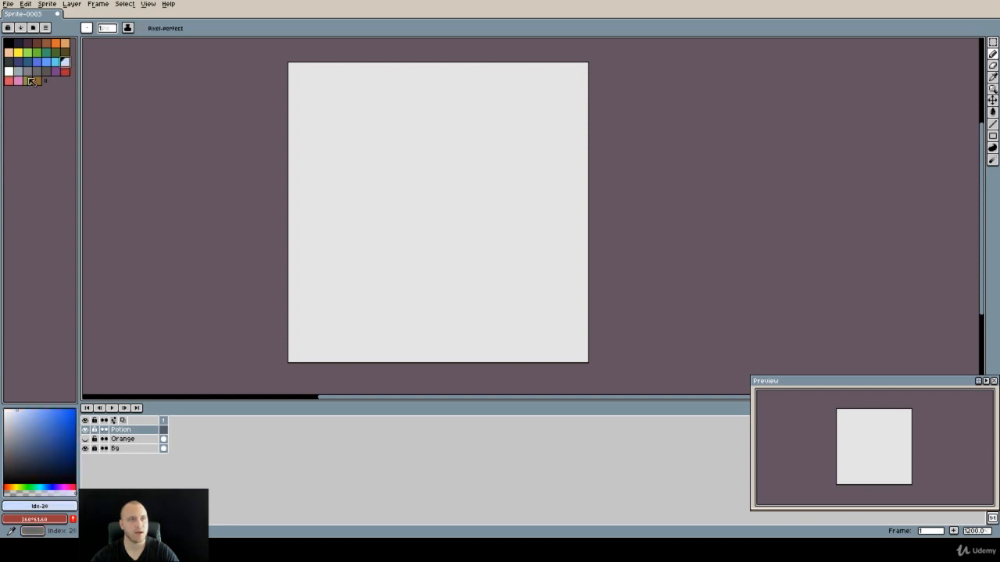
click(9, 71)
click(17, 71)
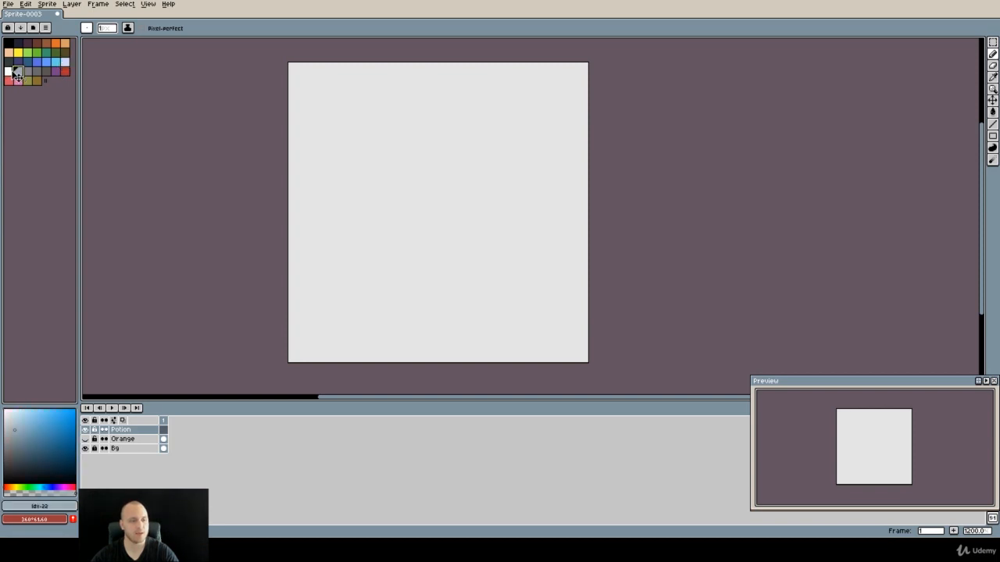
click(11, 72)
click(17, 72)
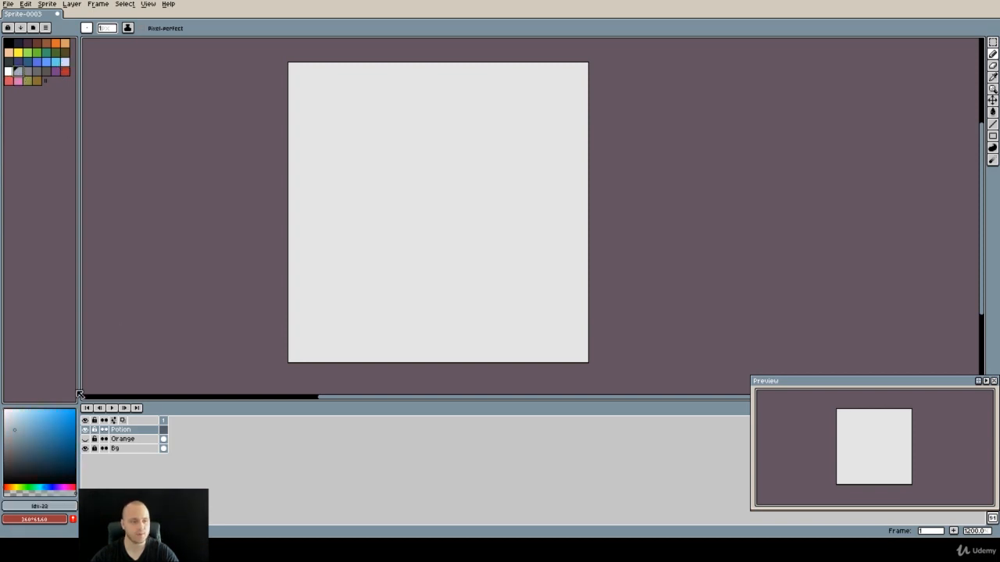
click(18, 424)
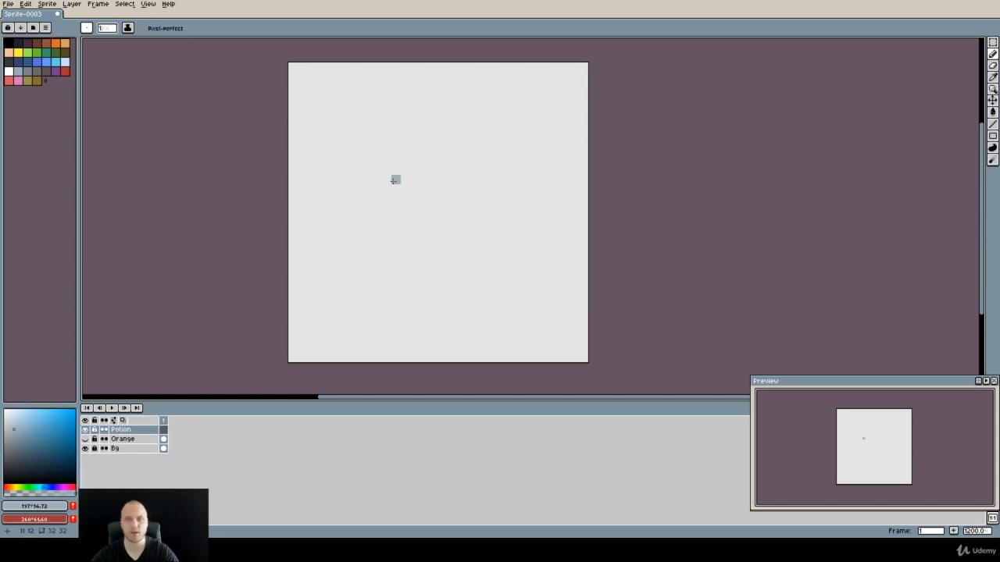
- Draw the bottle neck as a solid blue-grey block 5 pixels wide and 6 high, erasing the stray pixels beside it
scroll(424, 141, up, 1)
mouse_move(411, 94)
mouse_down()
mouse_move(417, 145)
mouse_move(430, 133)
mouse_move(420, 103)
mouse_move(423, 148)
mouse_up()
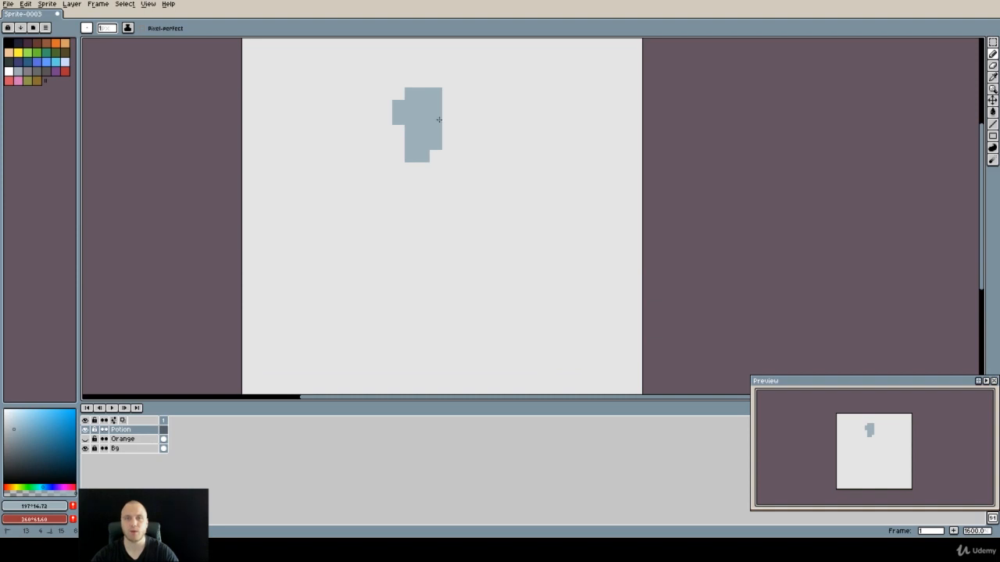
mouse_move(447, 92)
mouse_down()
mouse_move(444, 155)
mouse_move(434, 154)
mouse_move(457, 95)
mouse_move(459, 153)
mouse_up()
click(386, 143)
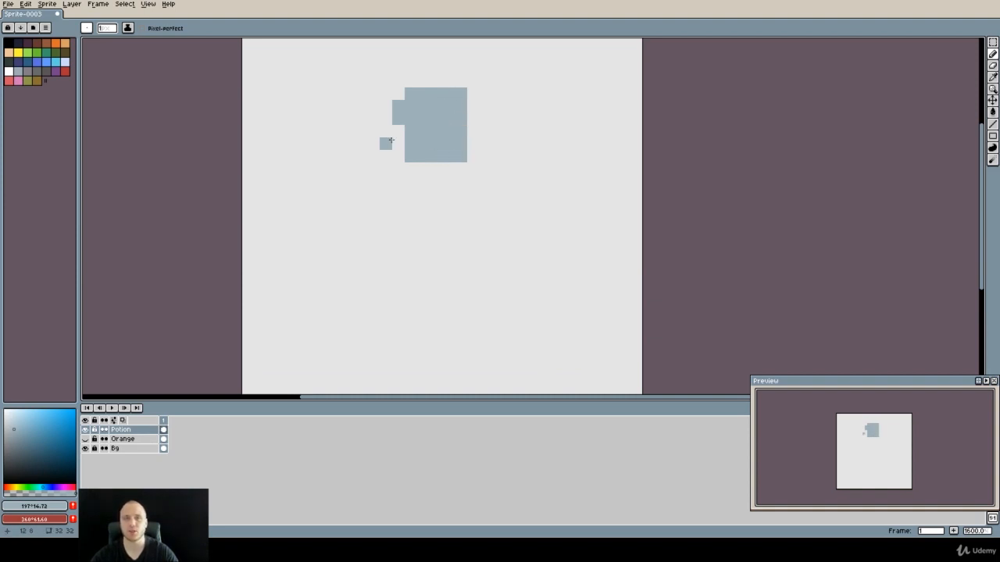
key(e)
drag(398, 106, 397, 118)
- Outline the bottle body below the neck in the same blue-grey, about 9 pixels wide and 16 high with stepped corners
key(space)
mouse_move(427, 197)
mouse_down()
mouse_move(351, 171)
mouse_move(307, 225)
mouse_move(310, 297)
mouse_up()
key(b)
alt+click(359, 118)
click(322, 141)
click(398, 141)
mouse_move(410, 155)
mouse_down()
mouse_move(399, 318)
mouse_move(388, 328)
mouse_move(344, 326)
mouse_move(384, 244)
mouse_up()
mouse_move(389, 233)
mouse_down()
mouse_move(437, 194)
mouse_move(426, 232)
mouse_move(435, 273)
mouse_move(383, 282)
mouse_move(349, 258)
mouse_up()
alt+click(449, 255)
drag(413, 195, 407, 274)
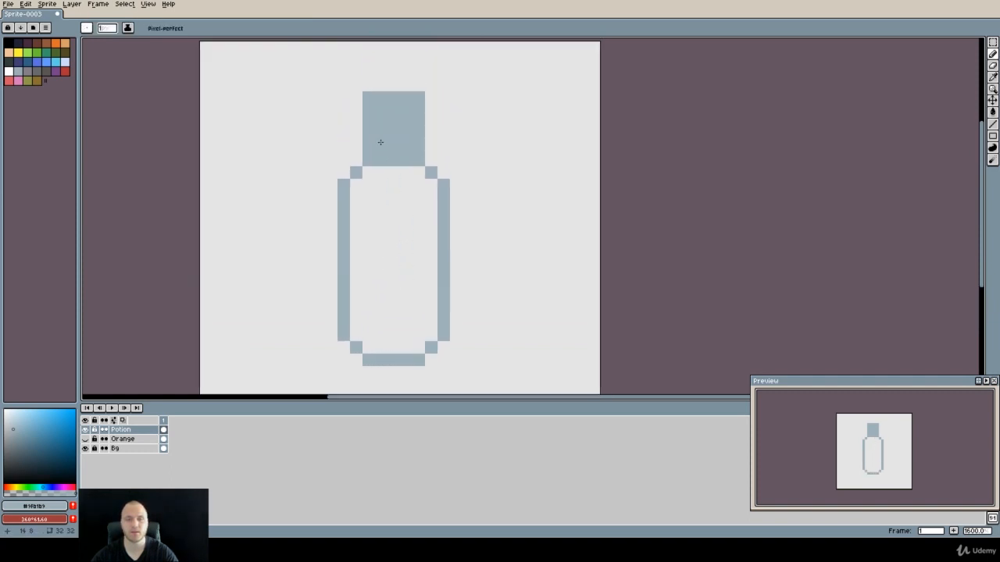
- Fill the inside of the bottle body with the outline's blue-grey using a contiguous Paint Bucket fill
key(b)
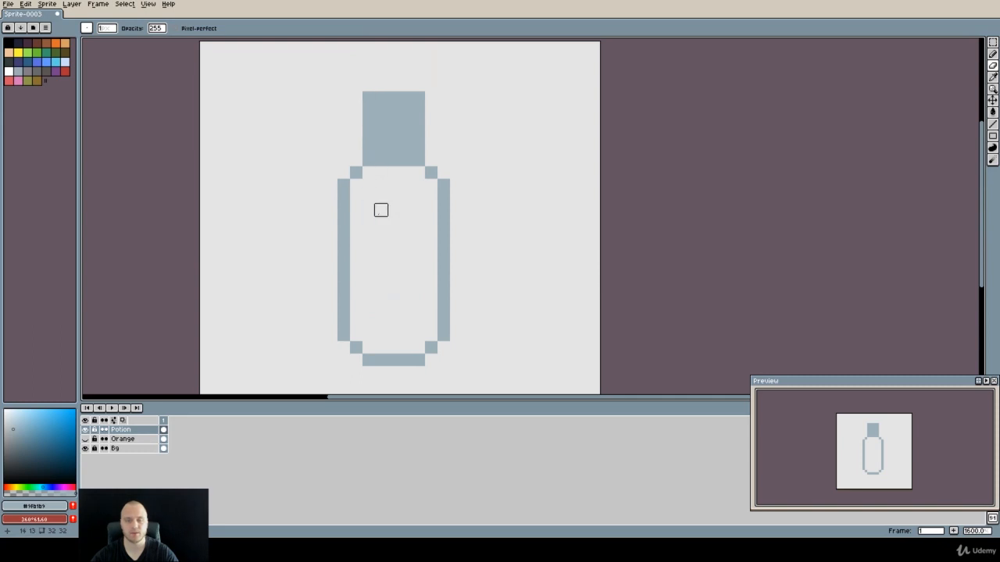
key(g)
click(403, 260)
key(ctrl+z)
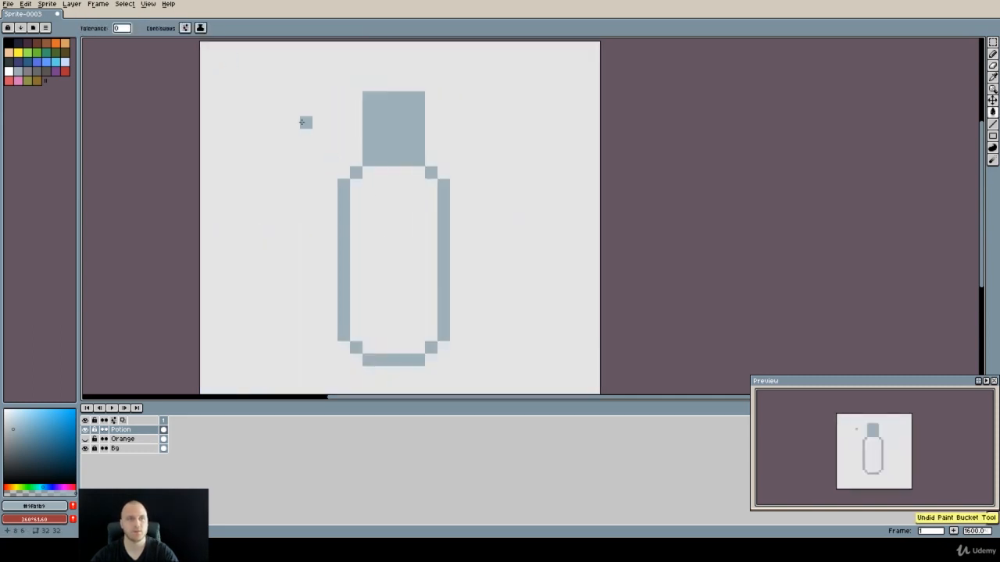
click(140, 29)
click(426, 256)
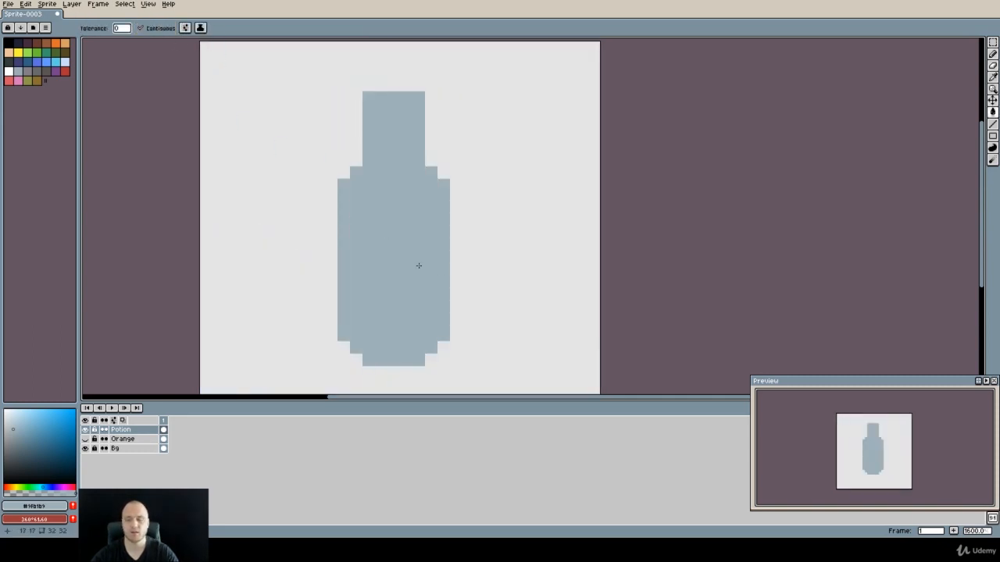
- Recolour the inside of the bottle's body and neck in a paler blue, leaving a one-pixel blue-grey outline
key(v)
mouse_move(444, 313)
mouse_down()
mouse_move(439, 345)
mouse_move(476, 307)
mouse_move(505, 317)
mouse_up()
key(space)
key(b)
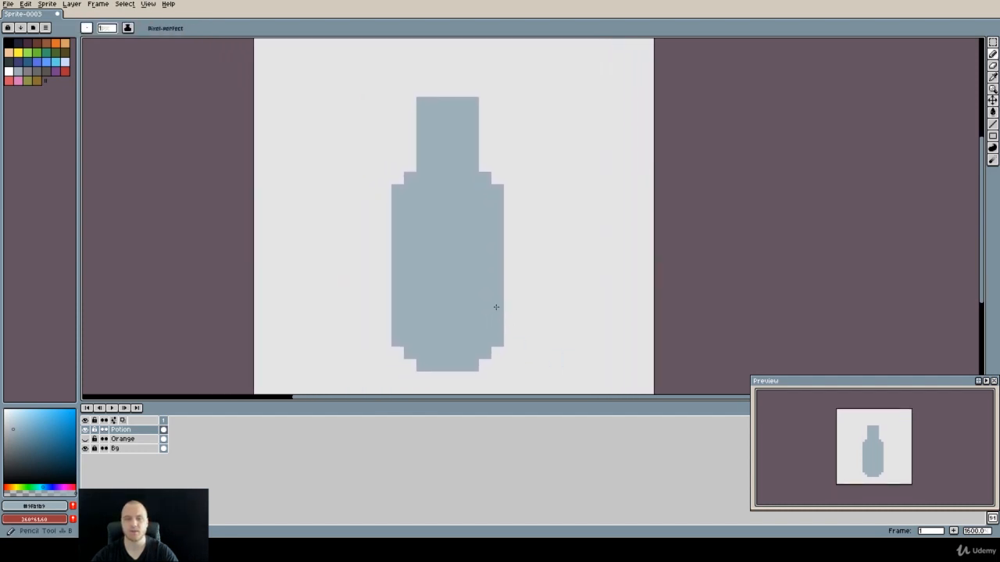
key(space)
drag(449, 276, 413, 255)
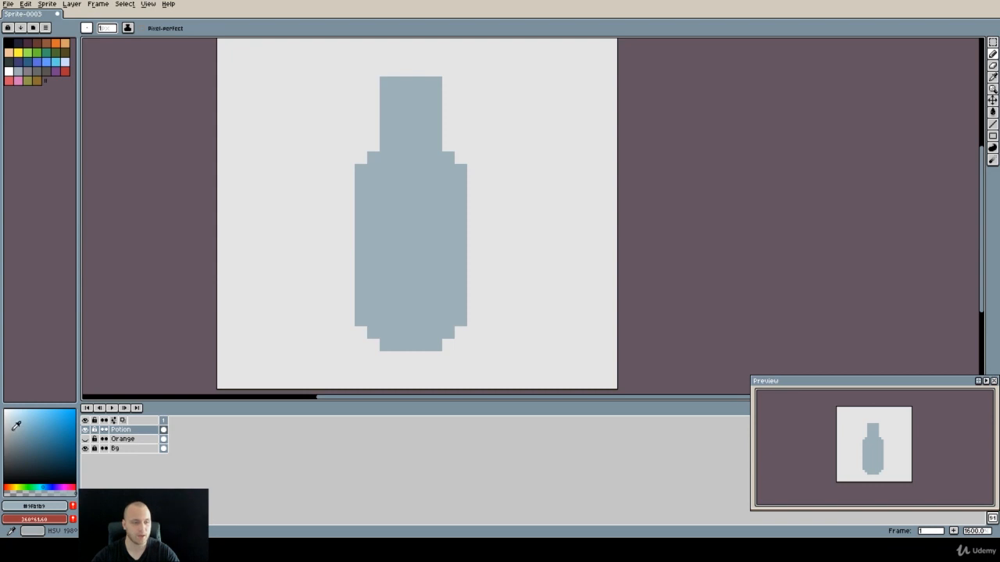
drag(17, 423, 10, 421)
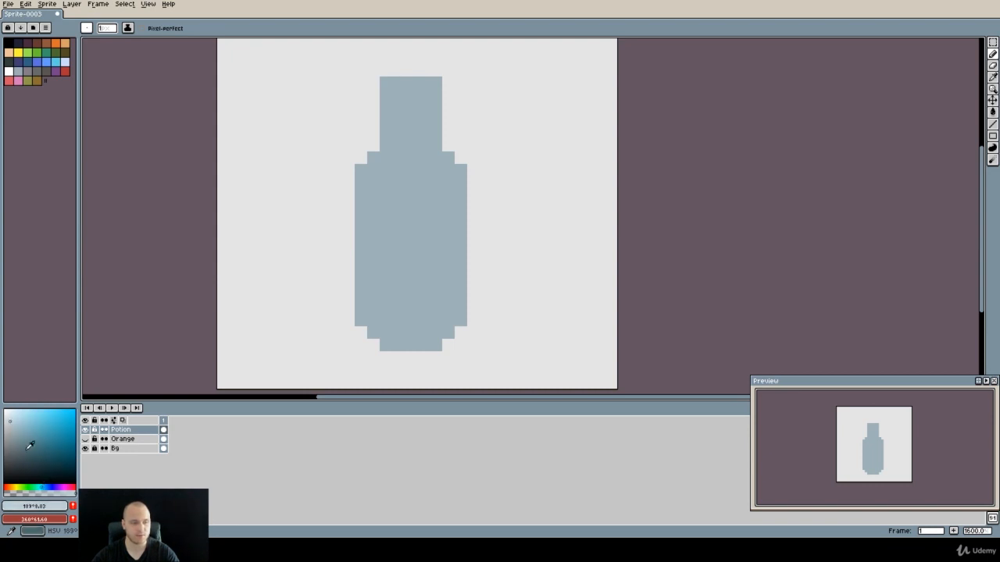
click(15, 414)
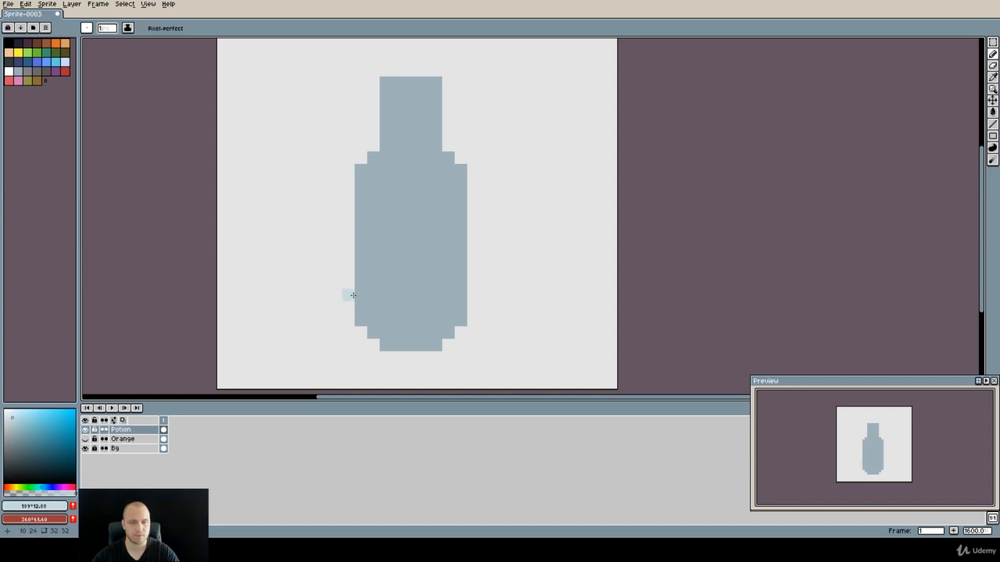
mouse_move(373, 308)
mouse_down()
mouse_move(372, 183)
mouse_move(393, 154)
mouse_move(401, 96)
mouse_move(416, 97)
mouse_move(417, 151)
mouse_move(445, 181)
mouse_move(445, 173)
mouse_move(450, 314)
mouse_move(434, 331)
mouse_move(379, 318)
mouse_up()
key(g)
click(420, 300)
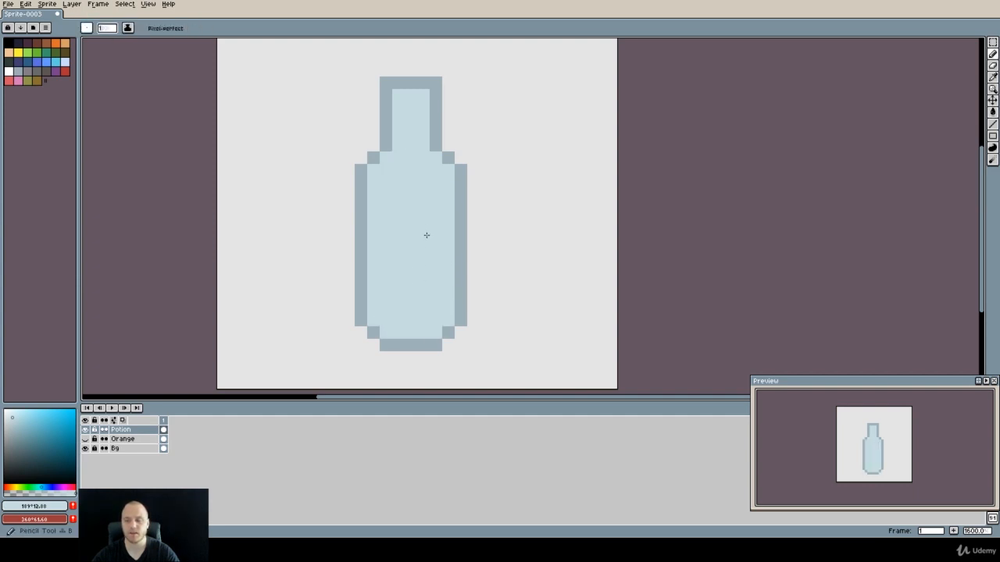
- Draw a dark brown cork one pixel high and five pixels wide over the top edge of the bottle neck
drag(427, 215, 427, 213)
key(b)
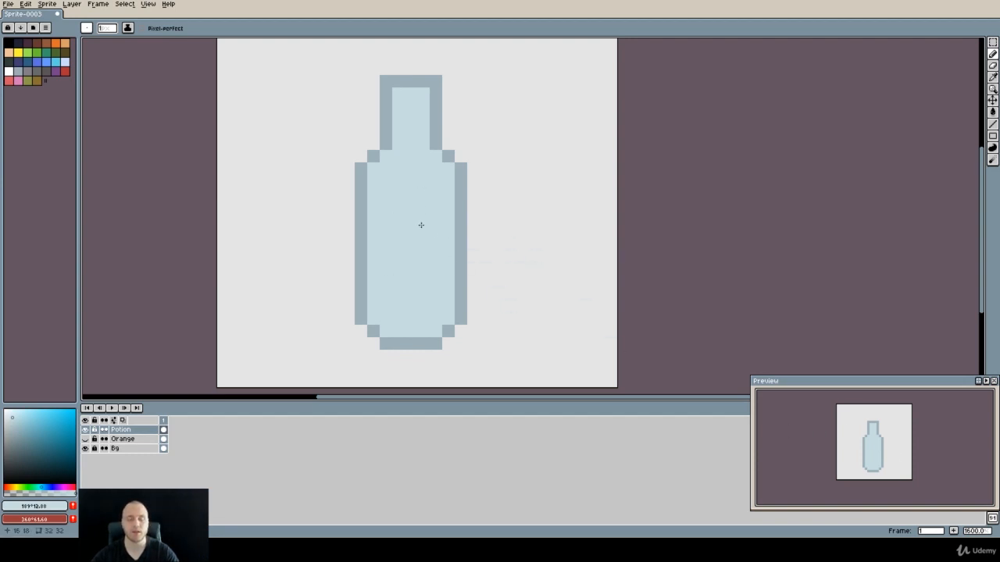
key(space)
drag(426, 192, 433, 214)
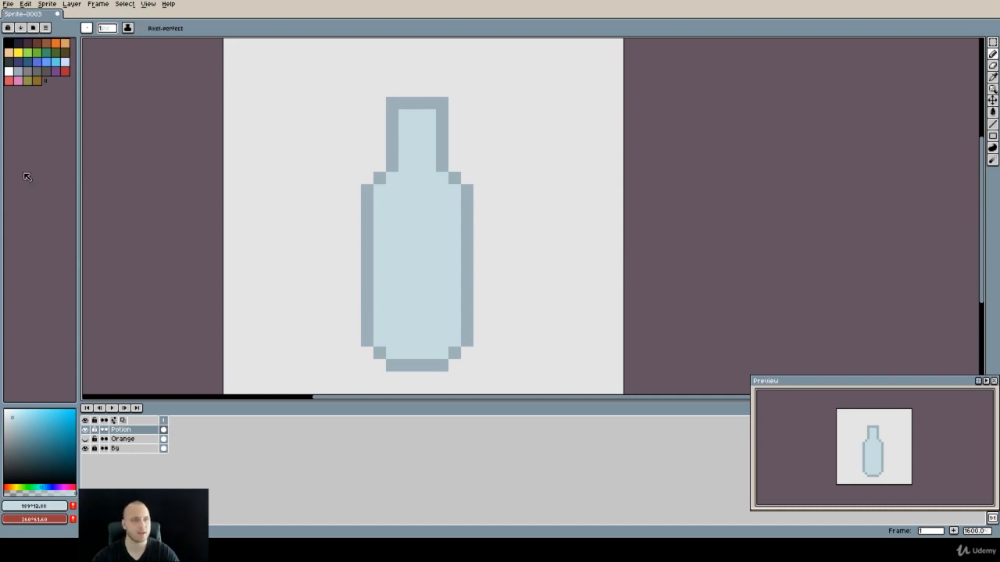
click(35, 45)
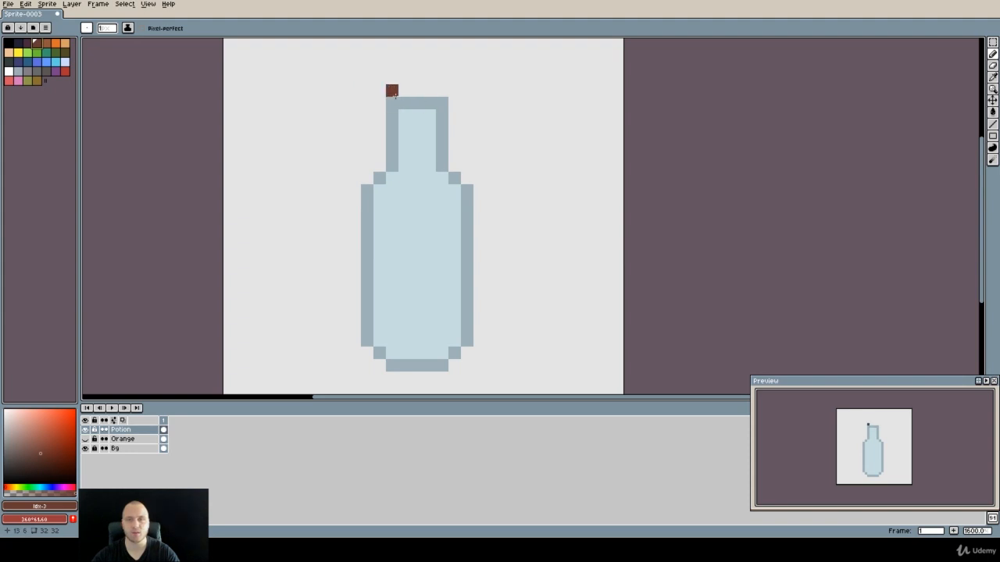
drag(392, 103, 439, 103)
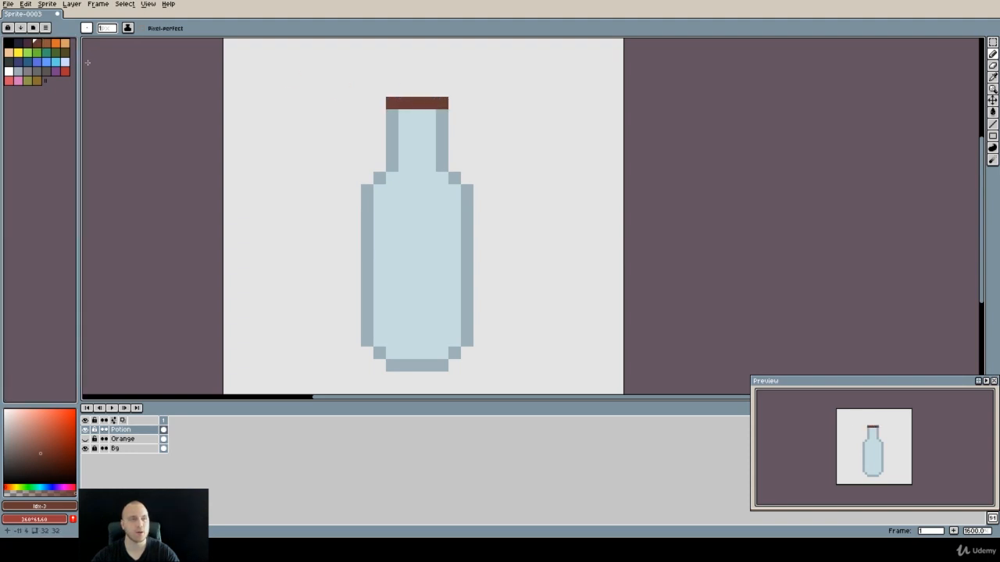
- Add a two-pixel highlight in the lighter palette brown to the right half of the cork
click(49, 45)
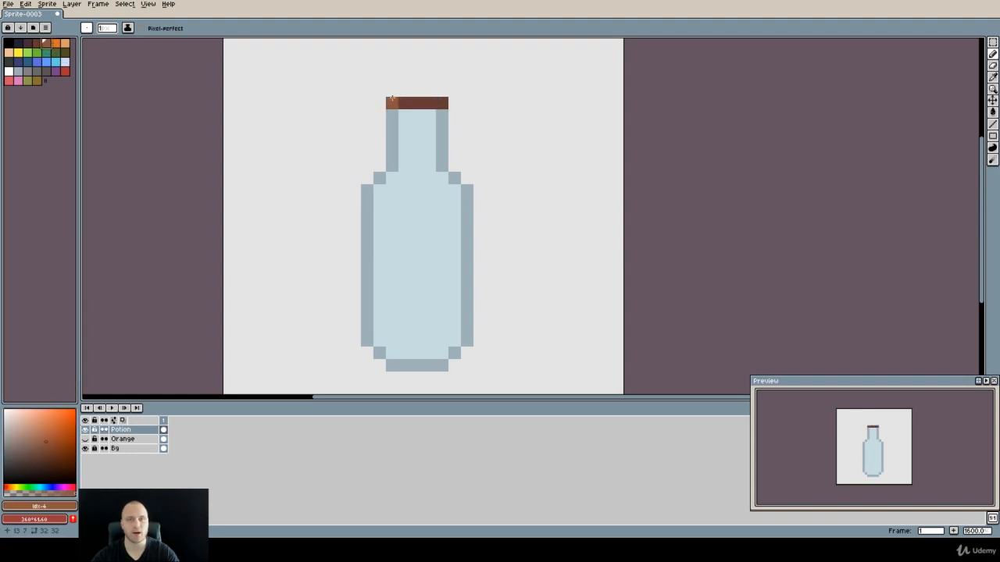
drag(405, 103, 418, 104)
key(ctrl+z)
- Sample the glass's pale blue and lighten it to a near-white blue as the drawing colour
drag(499, 179, 503, 170)
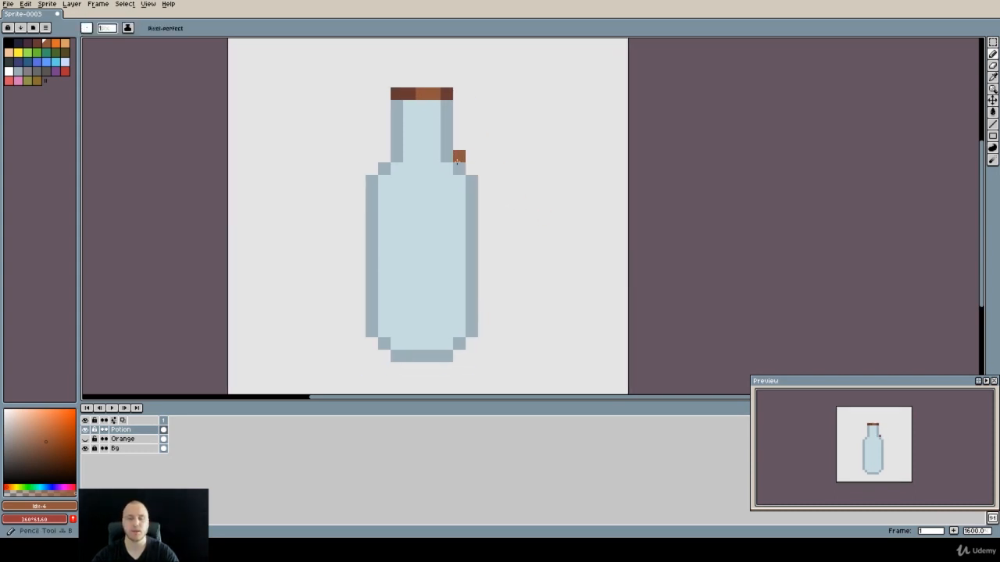
key(b)
alt+click(425, 218)
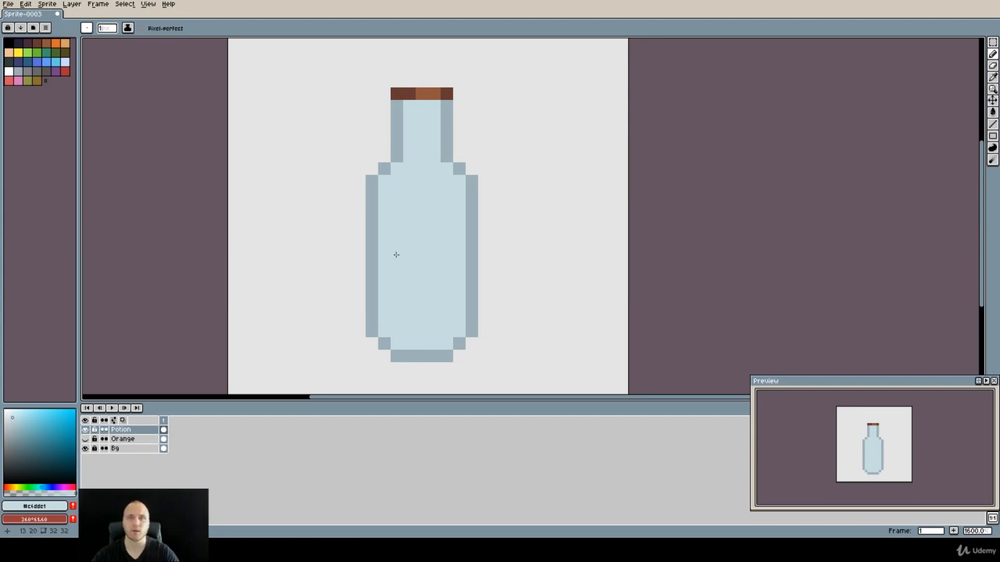
key(h)
mouse_move(437, 268)
mouse_down()
mouse_move(431, 258)
mouse_move(436, 266)
mouse_up()
key(b)
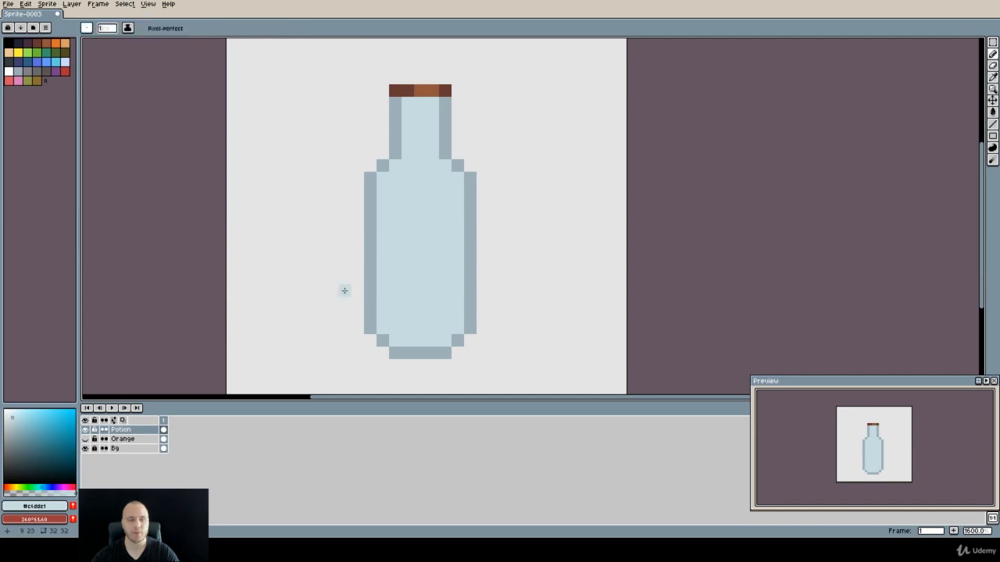
drag(23, 415, 13, 406)
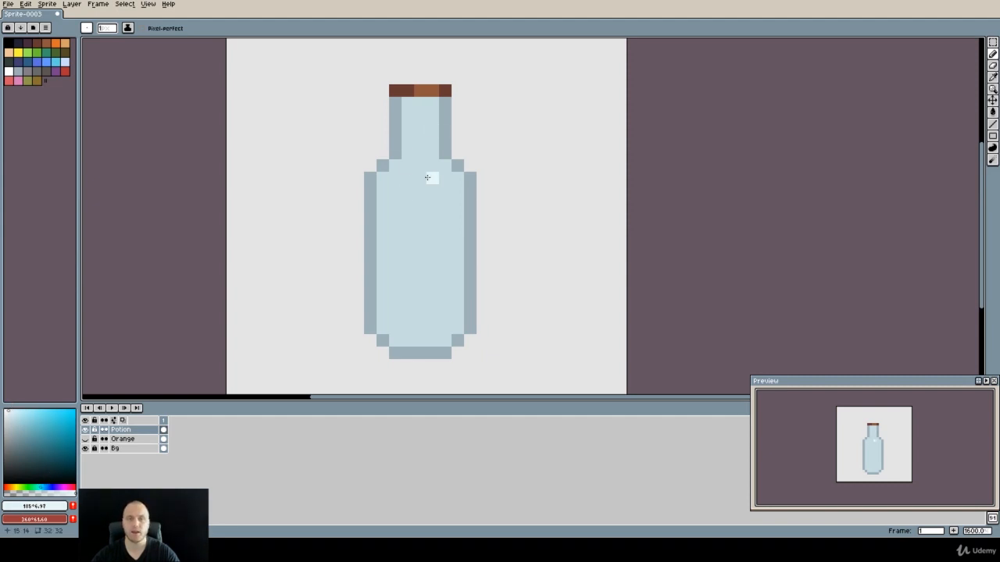
- Draw a stepped near-white reflection about 3 pixels wide and 8 high on the upper right of the bottle body
mouse_move(428, 177)
mouse_down()
mouse_move(414, 174)
mouse_move(428, 180)
mouse_move(437, 217)
mouse_move(432, 256)
mouse_move(446, 309)
mouse_move(445, 262)
mouse_move(431, 257)
mouse_move(445, 266)
mouse_move(443, 313)
mouse_up()
alt+click(412, 274)
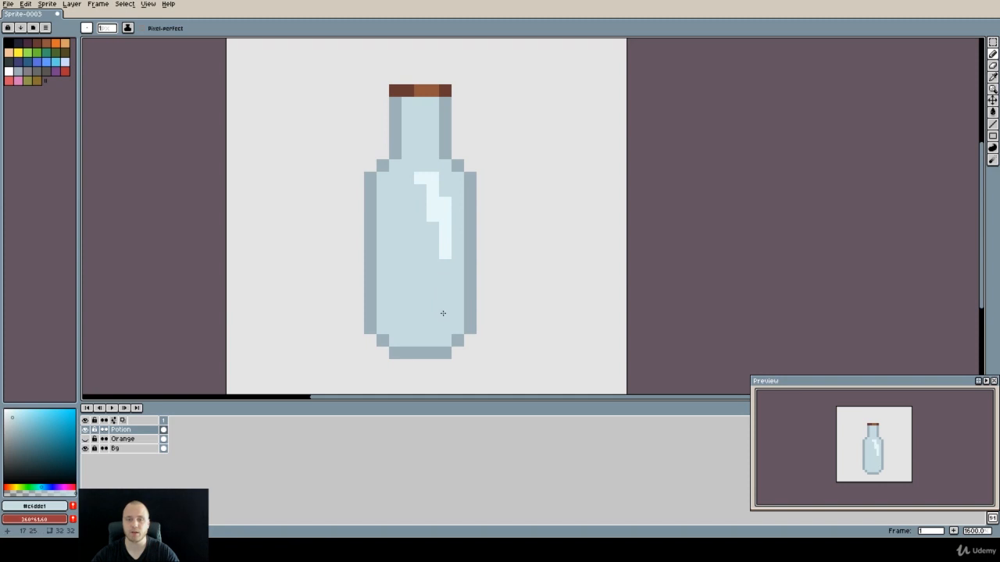
alt+click(449, 223)
click(446, 265)
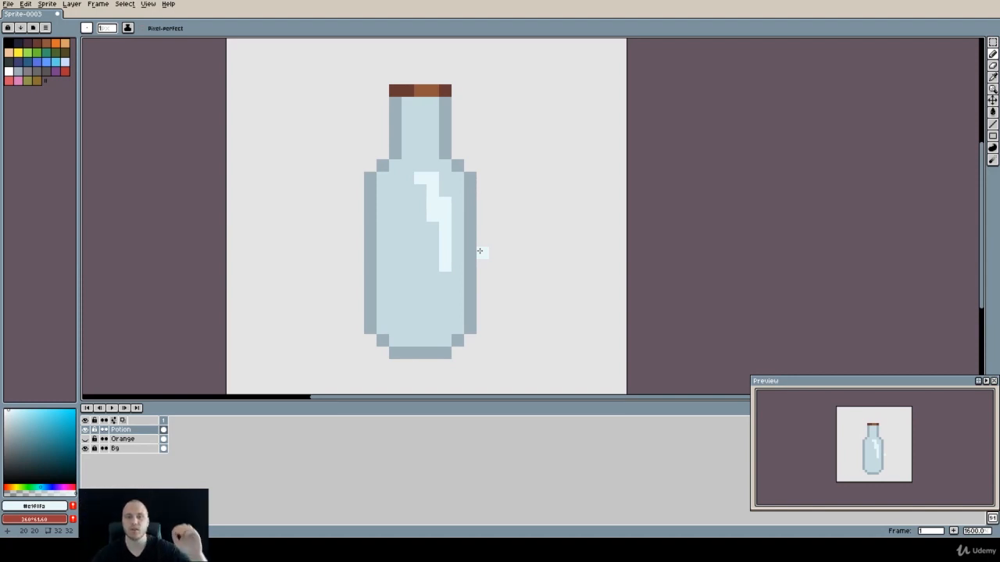
click(462, 223)
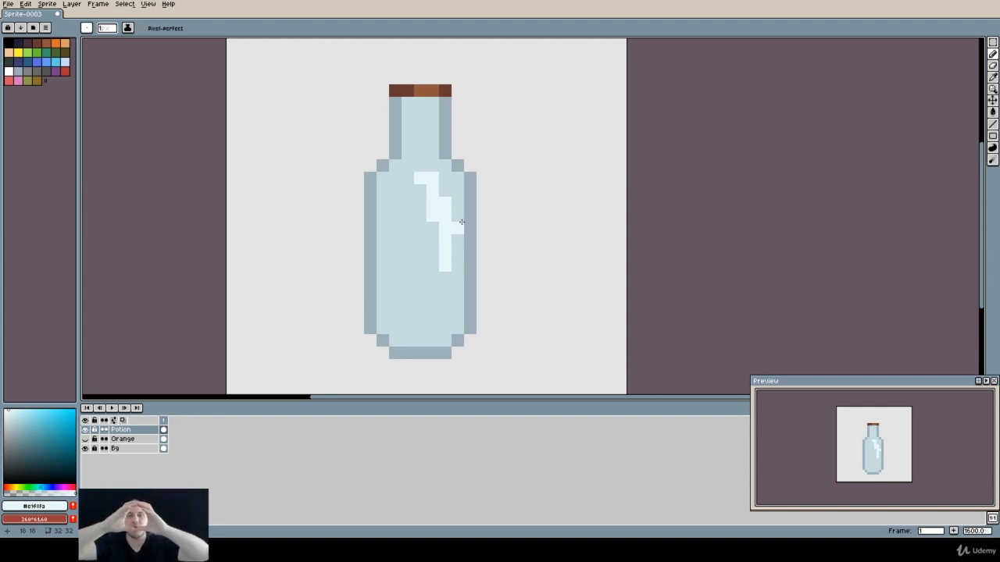
key(ctrl+z)
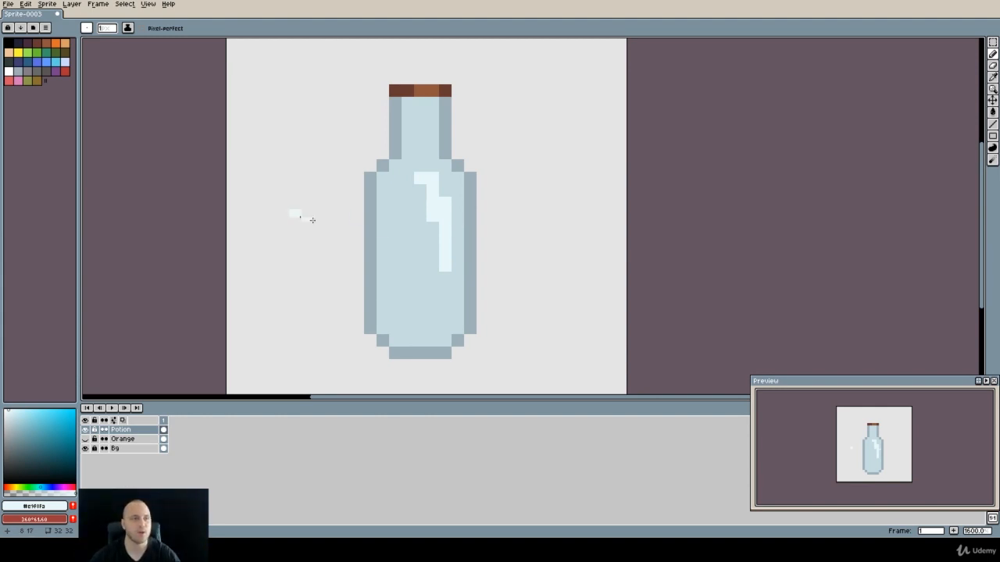
- Stamp a black circle to the left of the bottle with a 9-pixel round brush
click(8, 43)
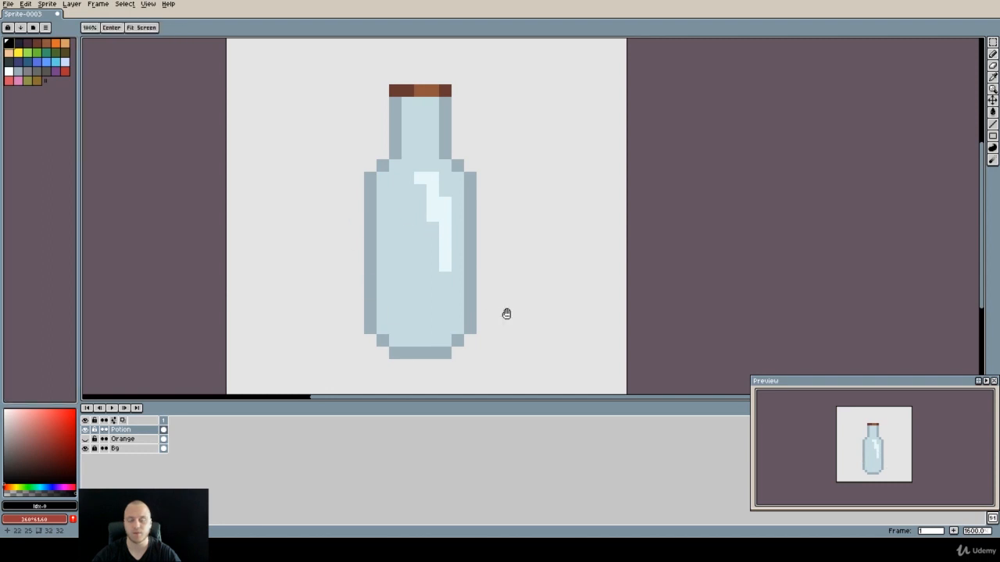
drag(507, 315, 521, 276)
drag(405, 239, 427, 285)
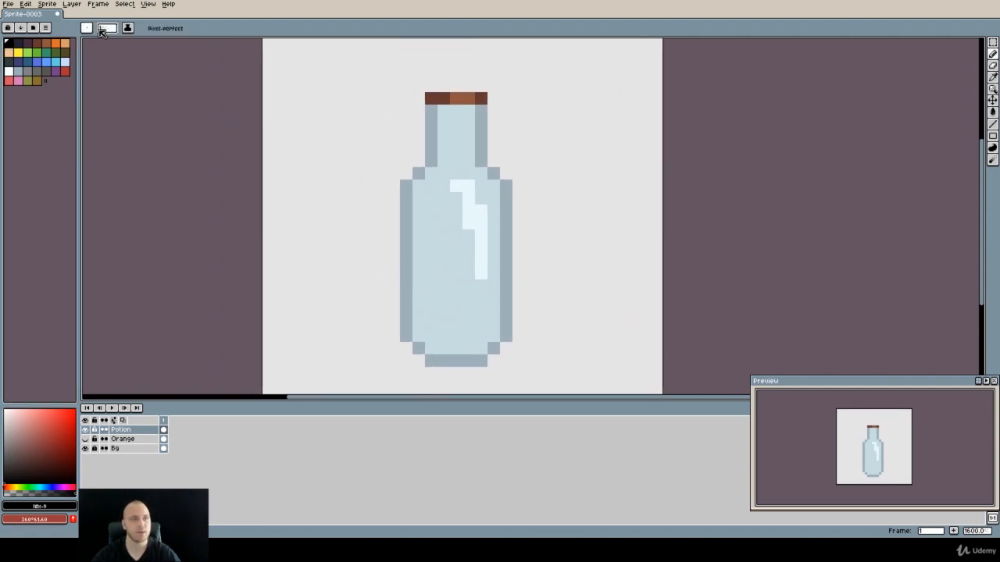
click(87, 28)
click(110, 29)
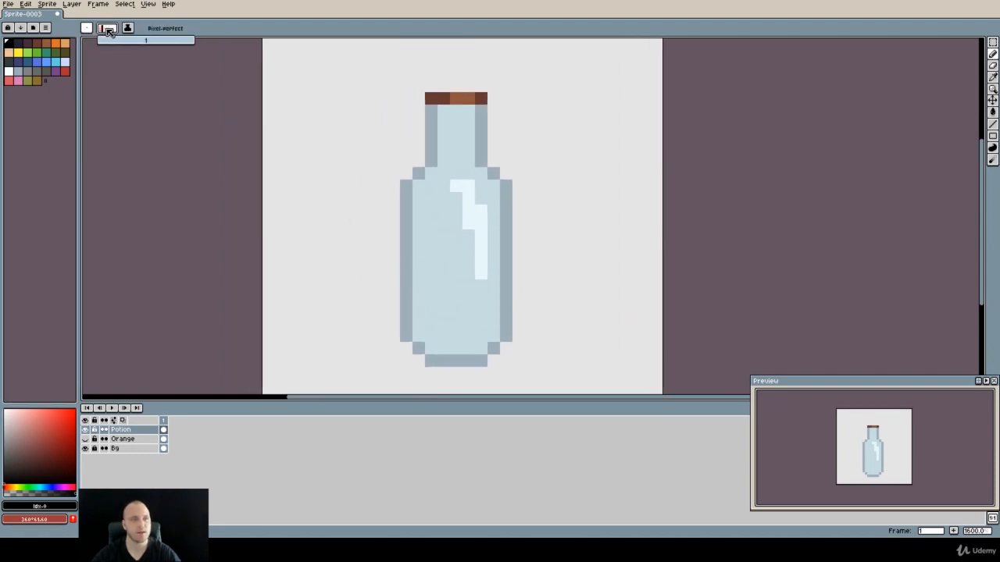
drag(108, 40, 113, 40)
mouse_move(327, 232)
mouse_down()
mouse_move(297, 282)
mouse_move(328, 188)
mouse_move(316, 254)
mouse_up()
- Choose white as the drawing colour and set the brush size to 1 pixel
click(9, 71)
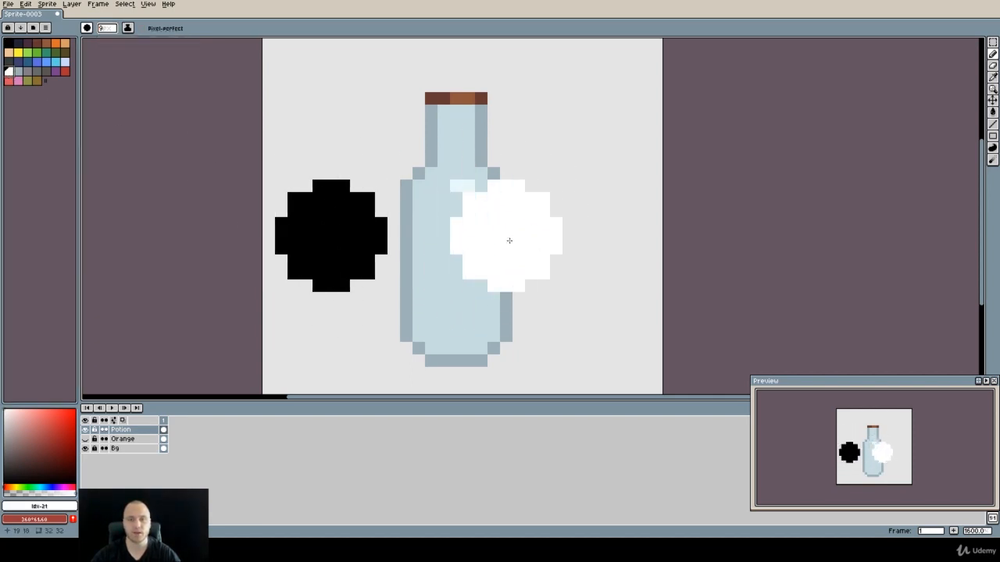
click(89, 30)
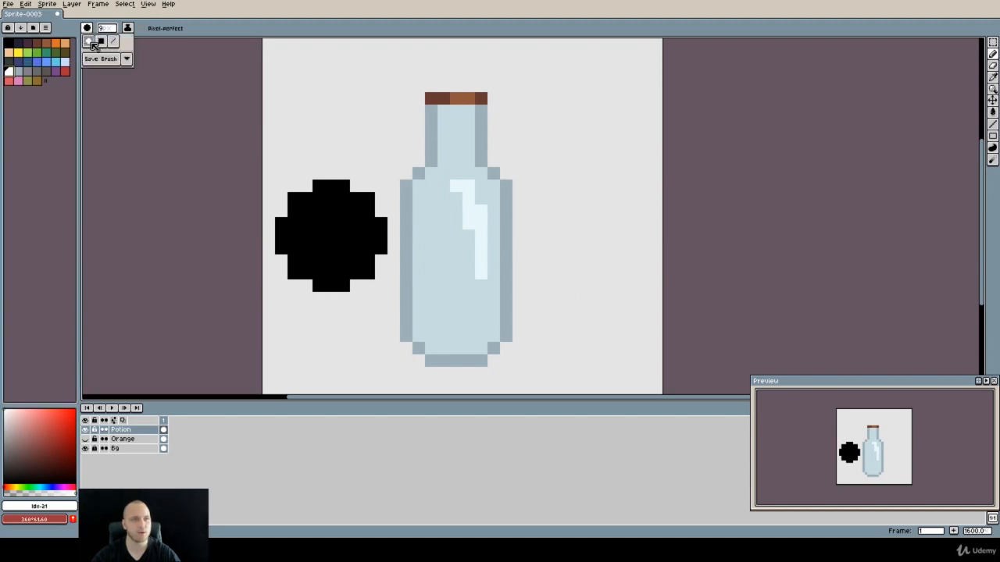
click(107, 29)
drag(105, 40, 86, 40)
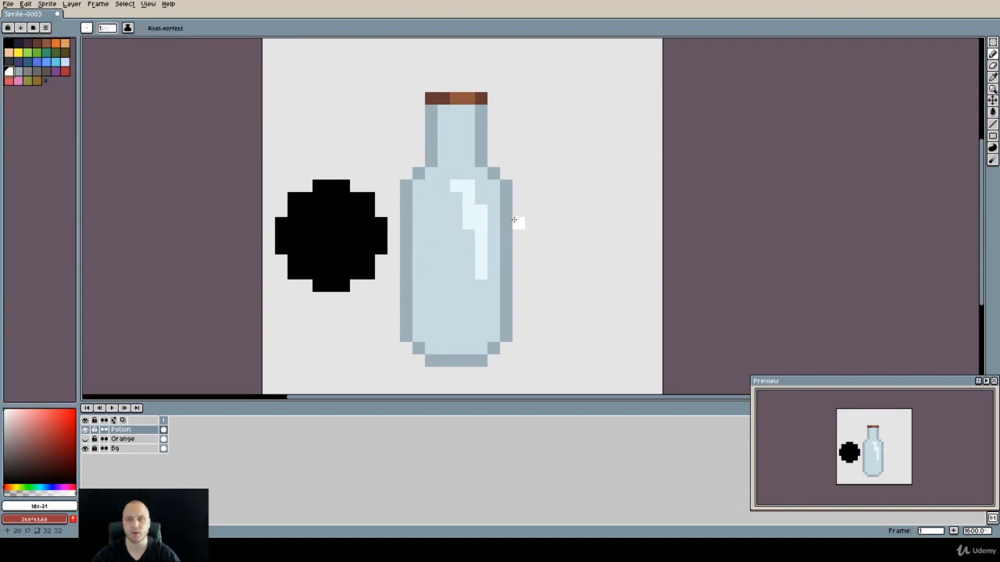
- Sample the circle's black, try a horizontal line beside the bottle's right side, and undo the test marks
alt+click(368, 248)
mouse_move(594, 223)
mouse_down()
mouse_move(523, 221)
mouse_move(524, 211)
mouse_move(488, 223)
mouse_move(527, 227)
mouse_move(499, 223)
mouse_up()
key(ctrl+z)
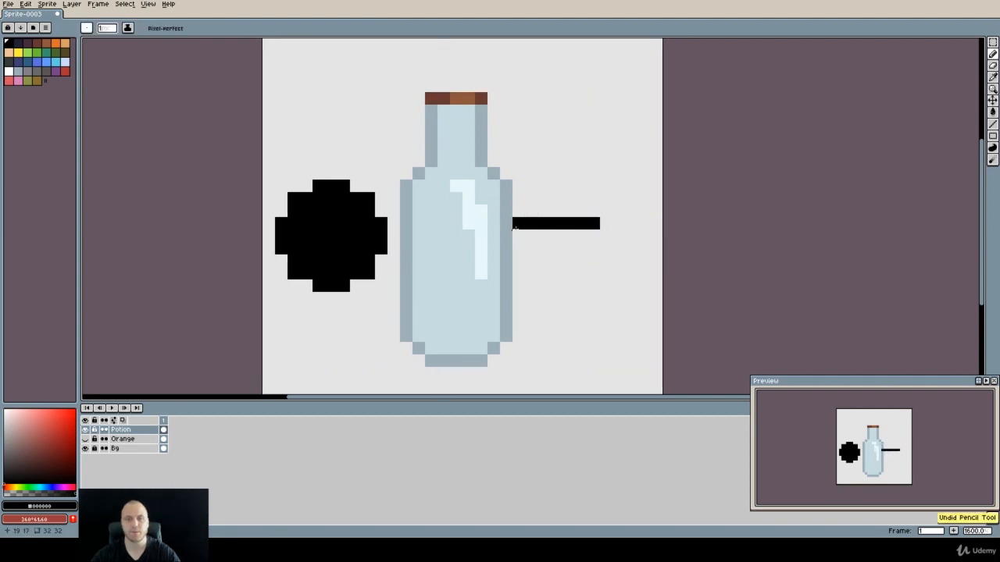
key(ctrl+z)
click(333, 172)
key(ctrl+z)
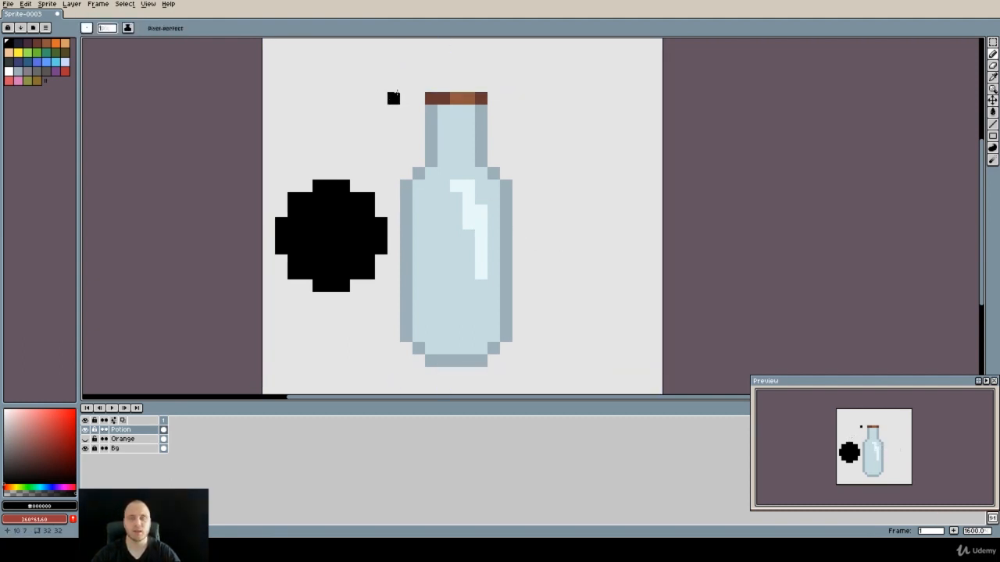
- Draw stepped green test strokes above the black circle and across it with the 1-pixel brush
alt+click(477, 208)
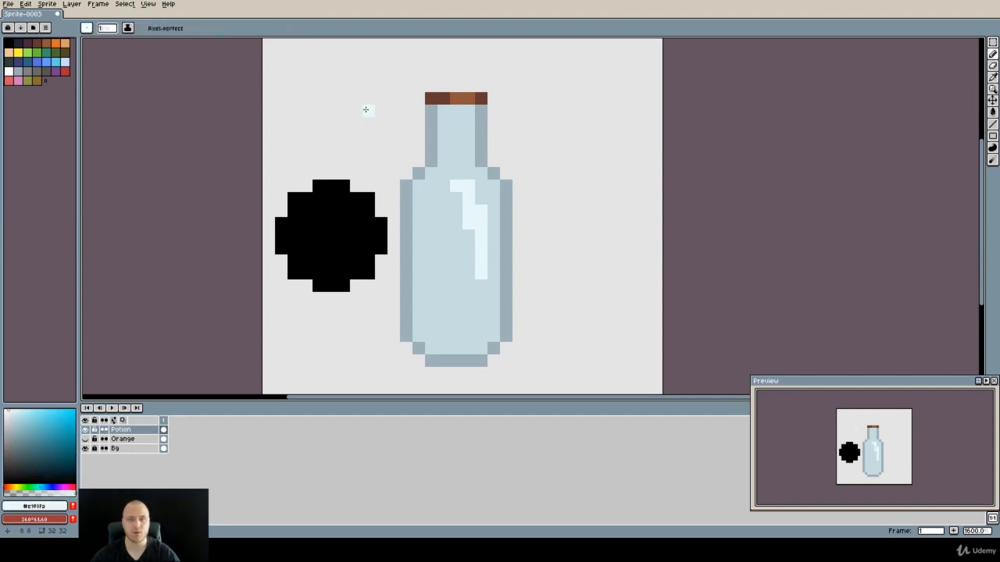
click(37, 53)
mouse_move(369, 72)
mouse_down()
mouse_move(342, 163)
mouse_move(319, 185)
mouse_move(364, 209)
mouse_up()
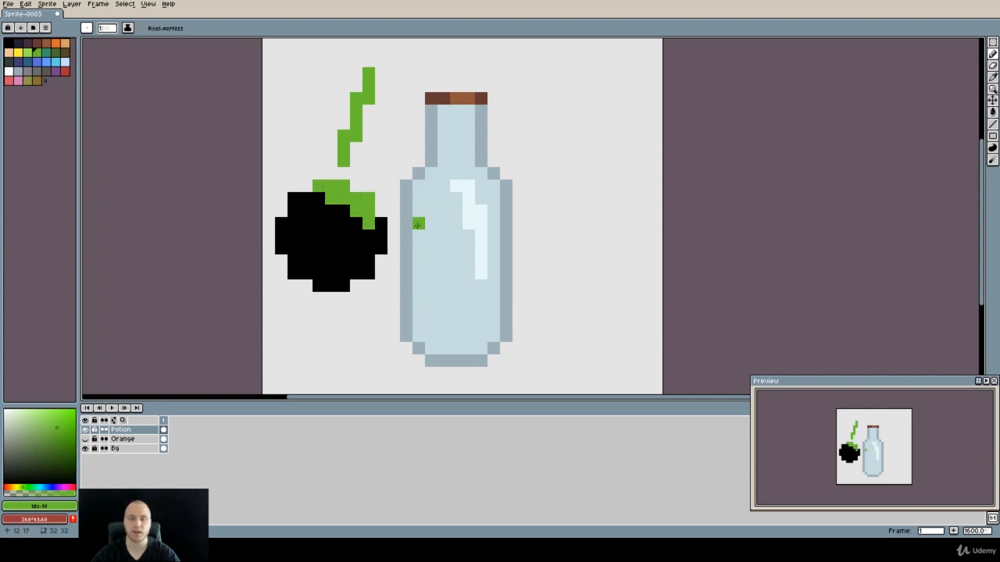
click(341, 223)
key(ctrl+z)
drag(331, 224, 305, 279)
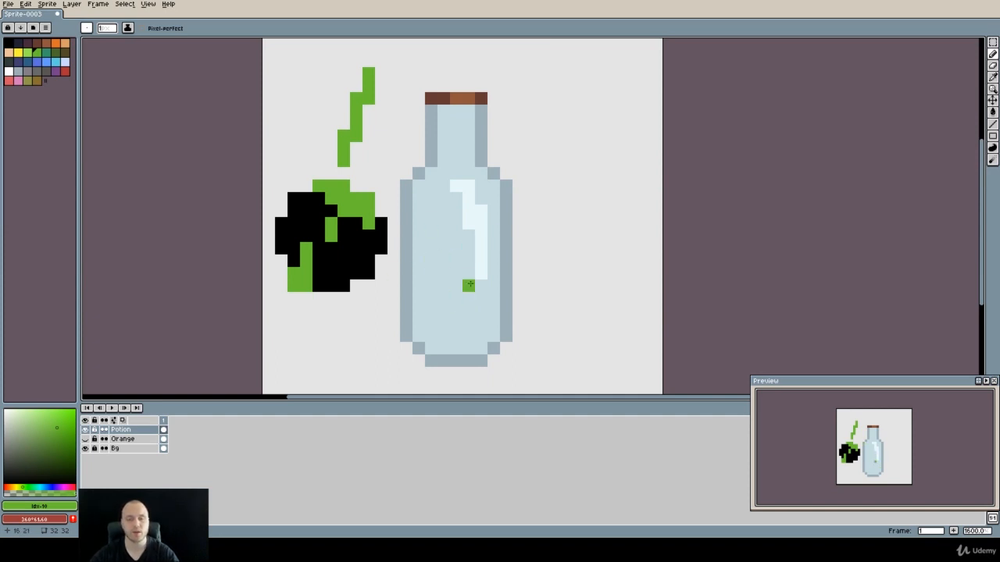
- Undo the green test strokes and the black circle beside the bottle
key(ctrl+z)
key(ctrl+z)
key(ctrl+z)
key(ctrl+z)
key(ctrl+z)
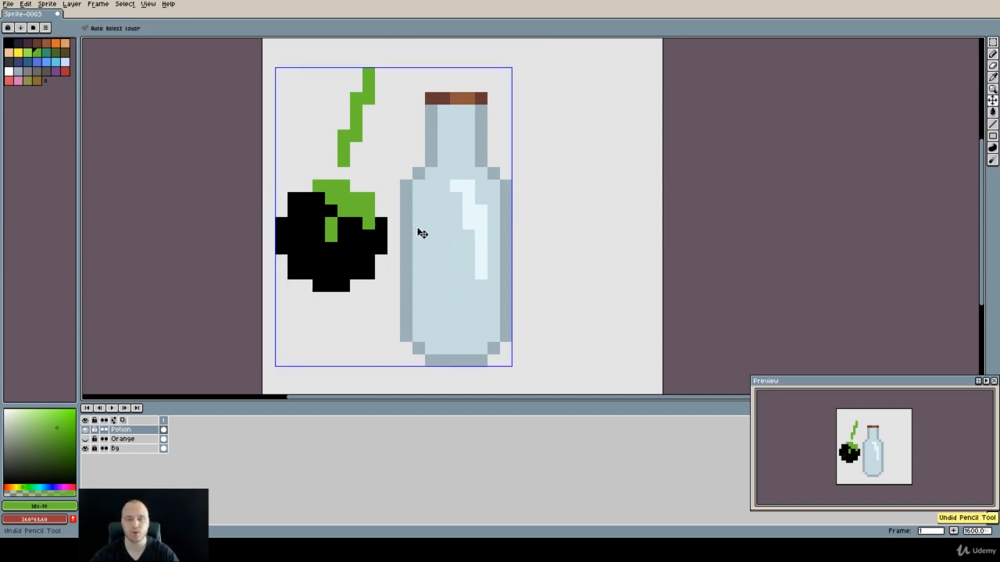
key(ctrl+z)
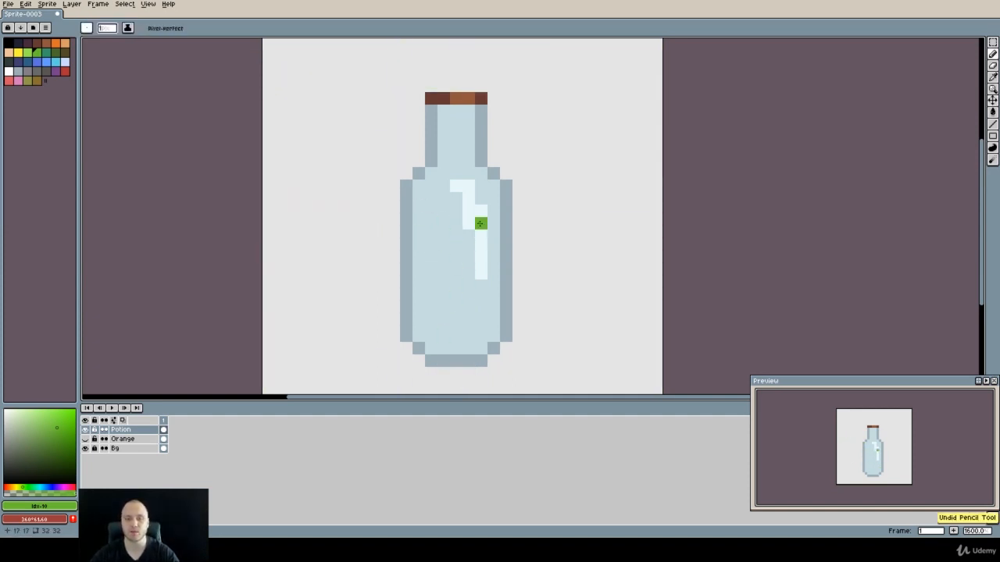
- Add a one-pixel near-white reflection to the upper left of the bottle body, repainting the extra pixel in glass blue
alt+click(480, 217)
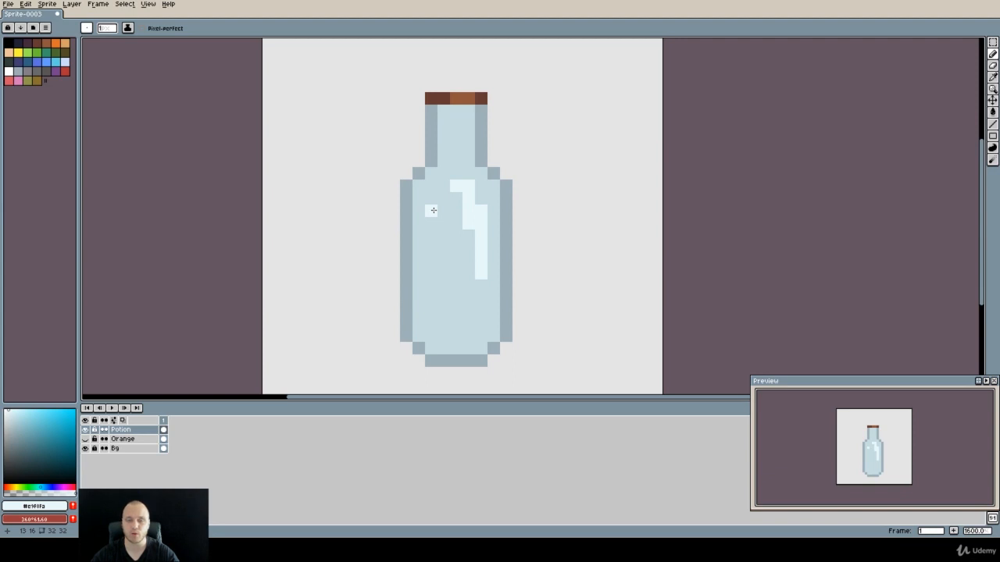
drag(433, 211, 432, 223)
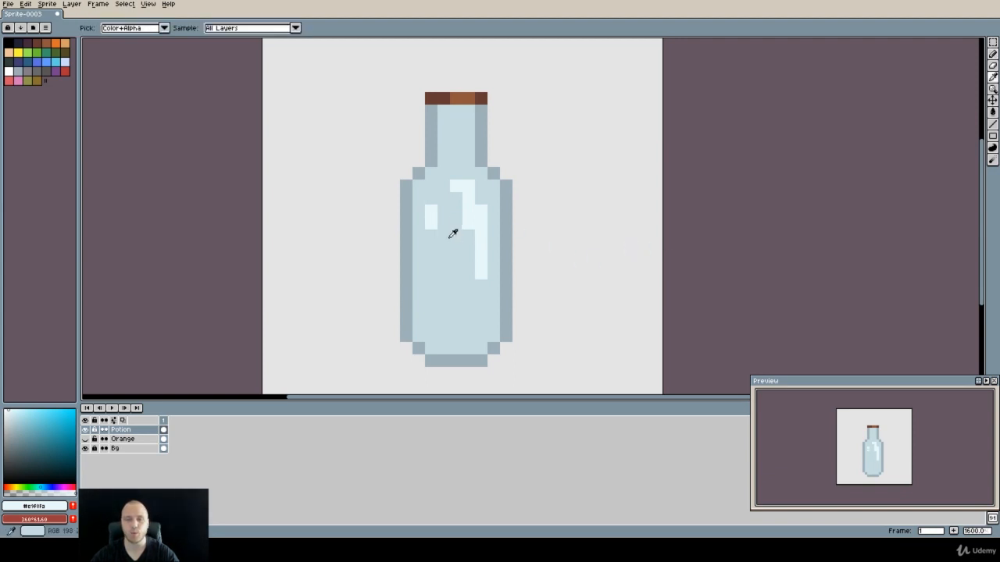
alt+click(442, 226)
click(431, 224)
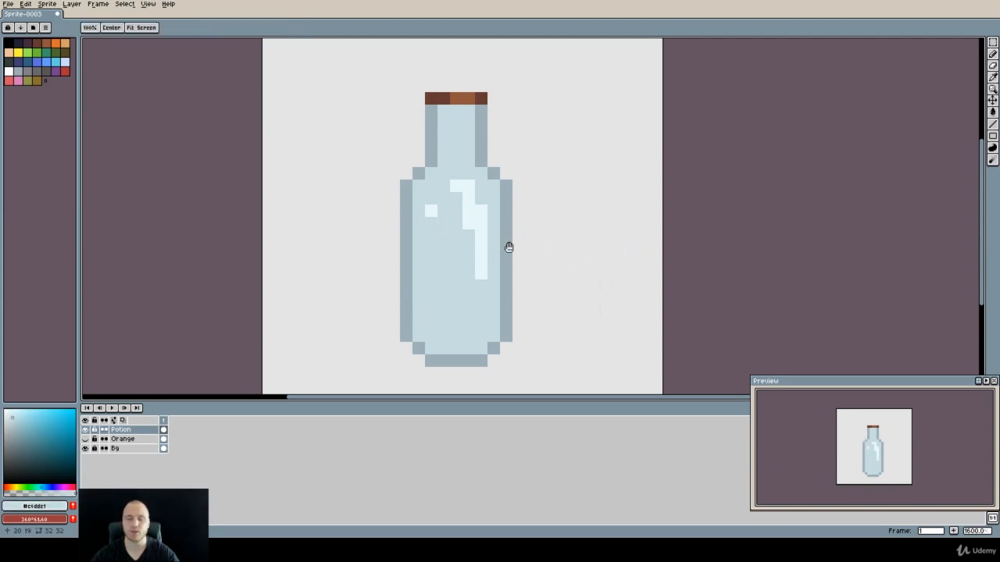
- Paint glass blue over the two lower inner pixels of the body's right-hand reflection
drag(509, 248, 457, 203)
alt+click(457, 228)
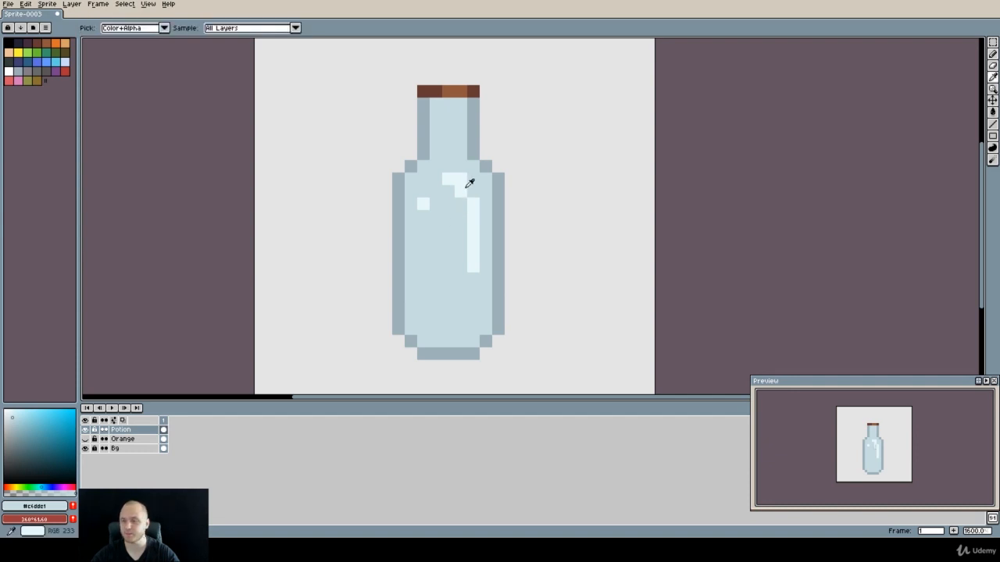
click(456, 172)
- Draw a five-pixel-high near-white reflection along the neck's right side and a single reflection pixel on its left
alt+click(460, 187)
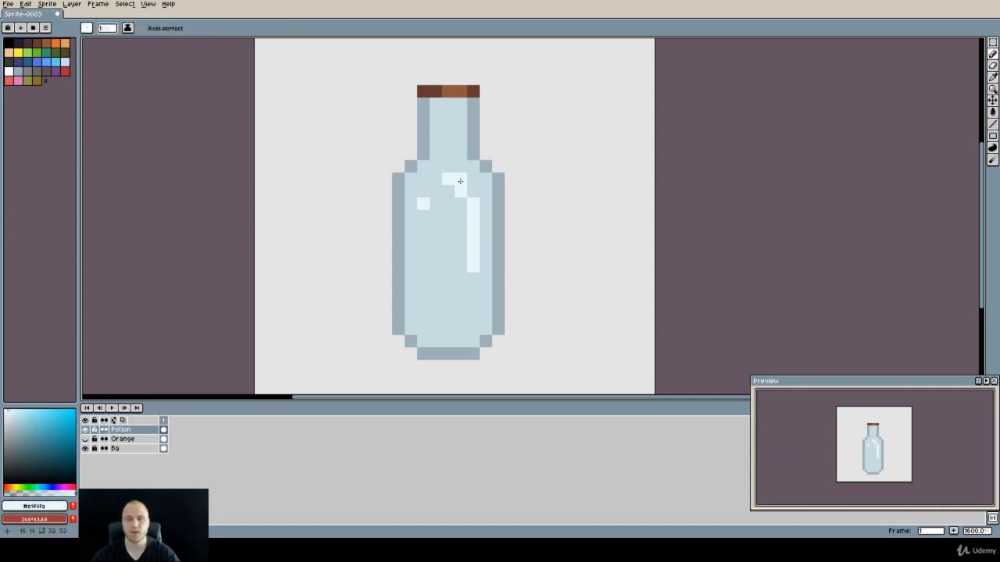
drag(461, 102, 460, 135)
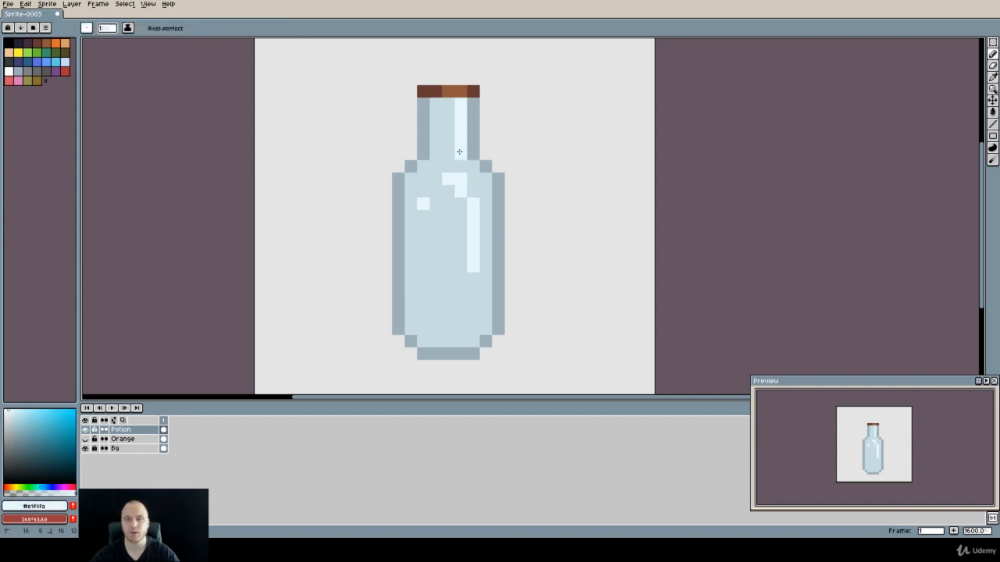
click(433, 131)
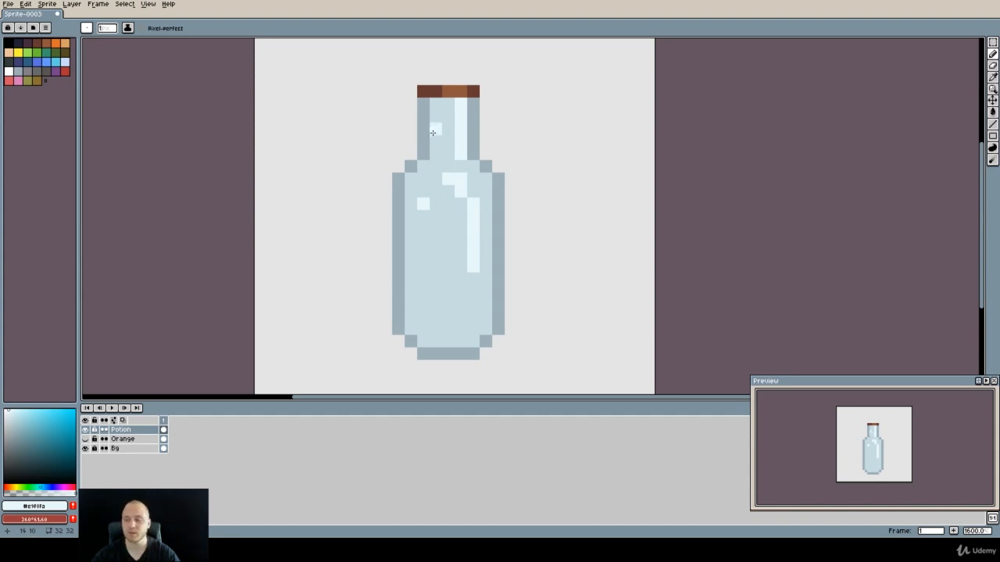
- Remove the top row of the body's right-hand reflection and extend its inner column to four pixels high
alt+click(455, 201)
mouse_move(450, 179)
mouse_down()
mouse_move(473, 202)
mouse_move(476, 252)
mouse_move(458, 193)
mouse_up()
alt+click(473, 258)
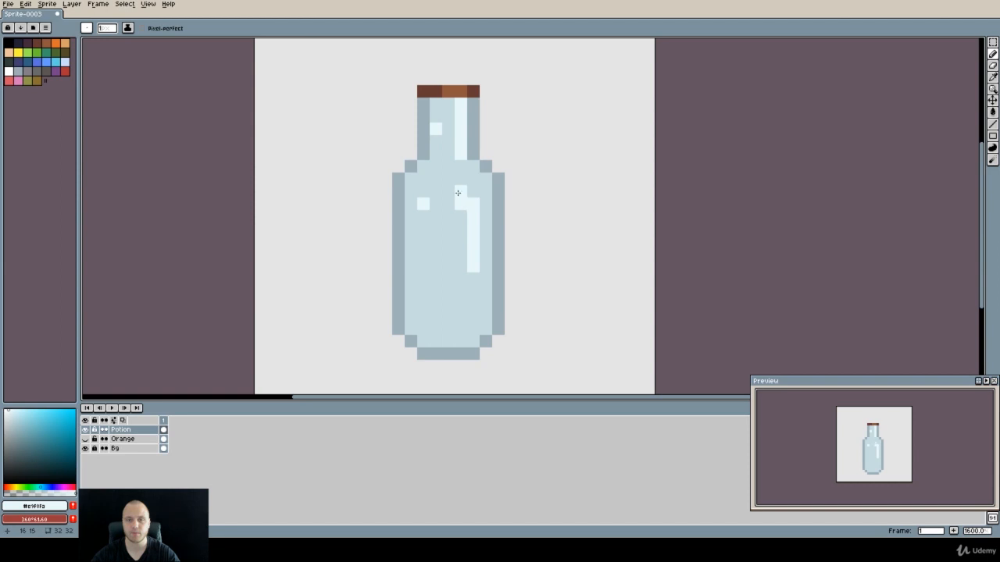
click(462, 213)
- Thicken the outline at both bottom corners of the bottle with the sampled grey-blue outline colour
drag(452, 266, 458, 250)
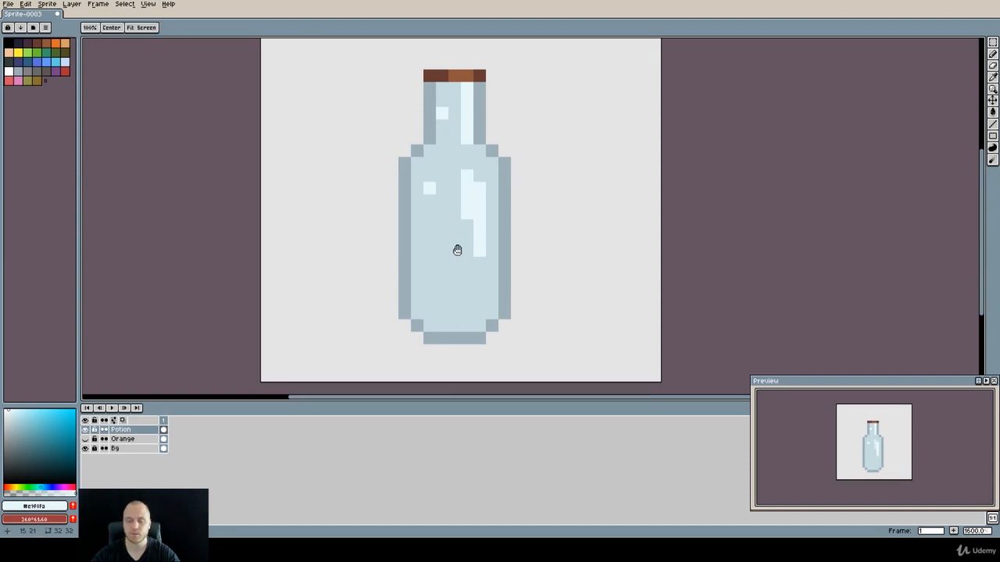
alt+click(507, 298)
click(497, 310)
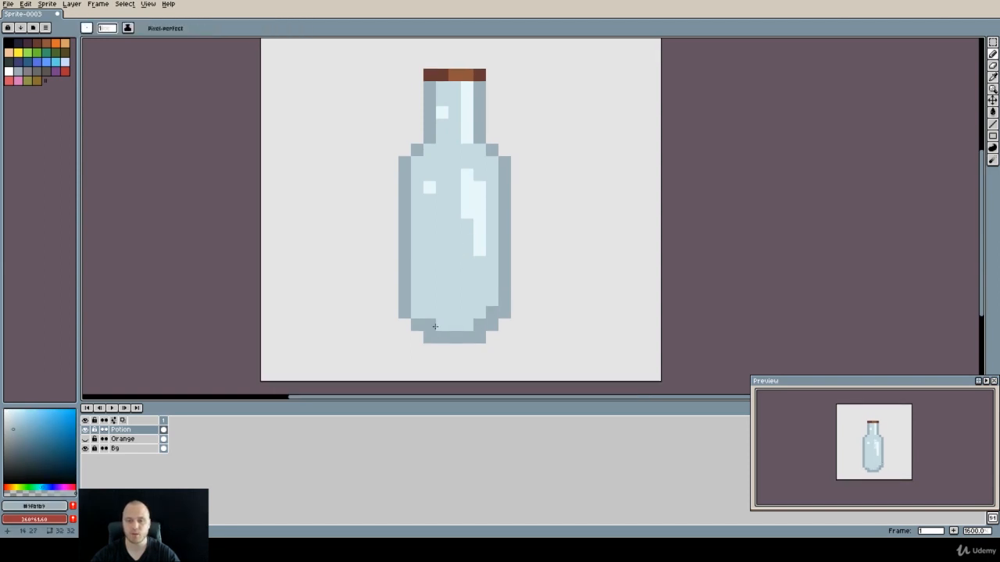
- Extend the outline inward across both shoulders, leave a one-pixel central gap, and repaint the stray pixel below in glass blue
drag(486, 270, 470, 279)
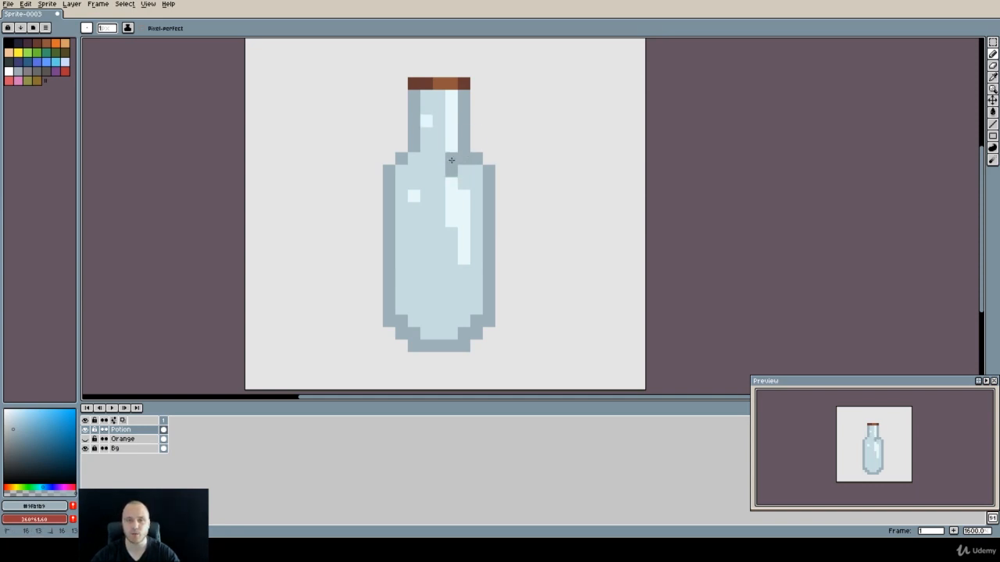
drag(423, 160, 414, 159)
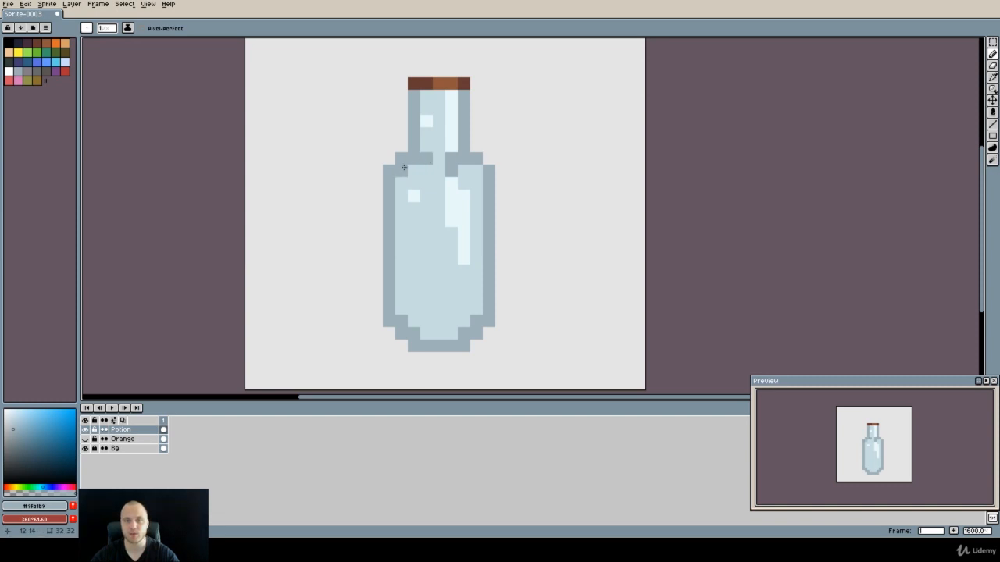
alt+click(443, 166)
click(448, 171)
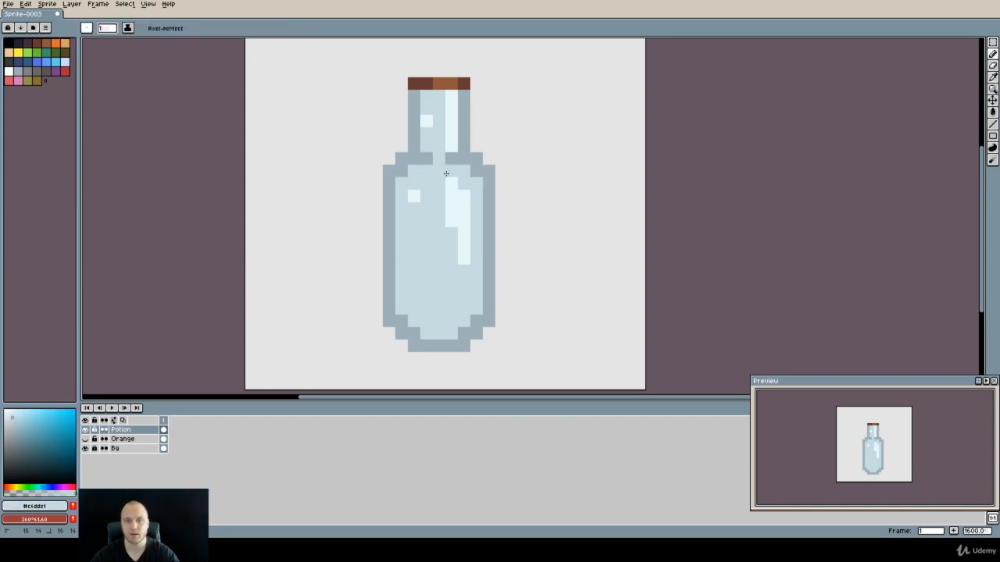
- Add a second row of outline colour beneath the right shoulder, up to the central gap
alt+click(466, 154)
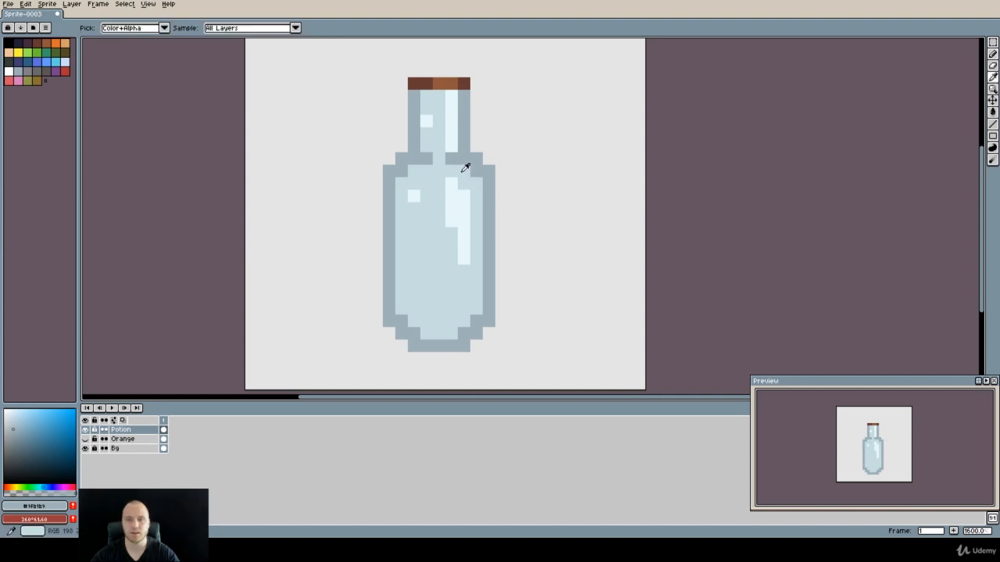
alt+click(467, 162)
alt+click(478, 161)
drag(464, 160, 452, 171)
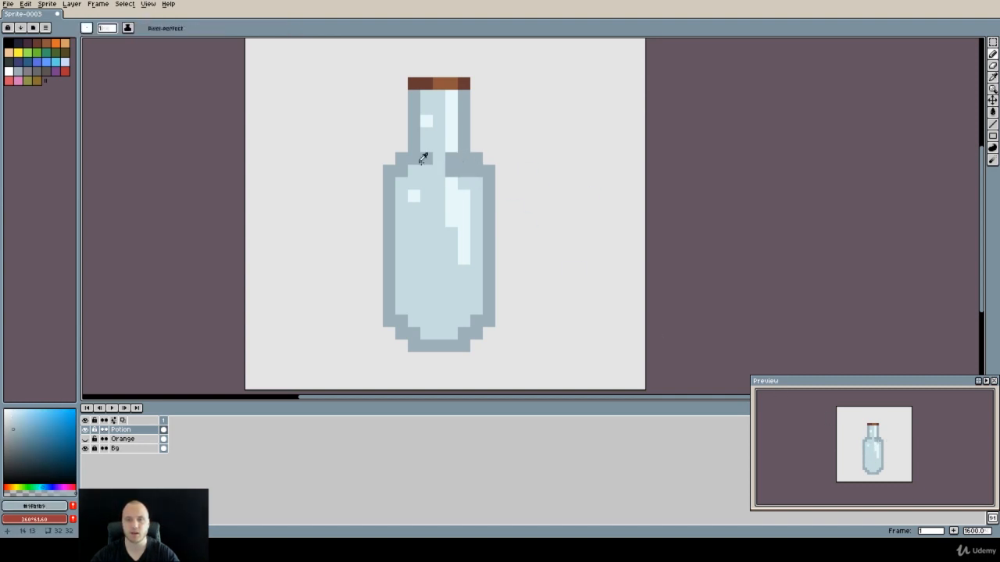
- Lower the left shoulder's inner outline by one pixel, clear the neck base, and darken the body's upper inner corners
alt+click(424, 159)
alt+click(429, 158)
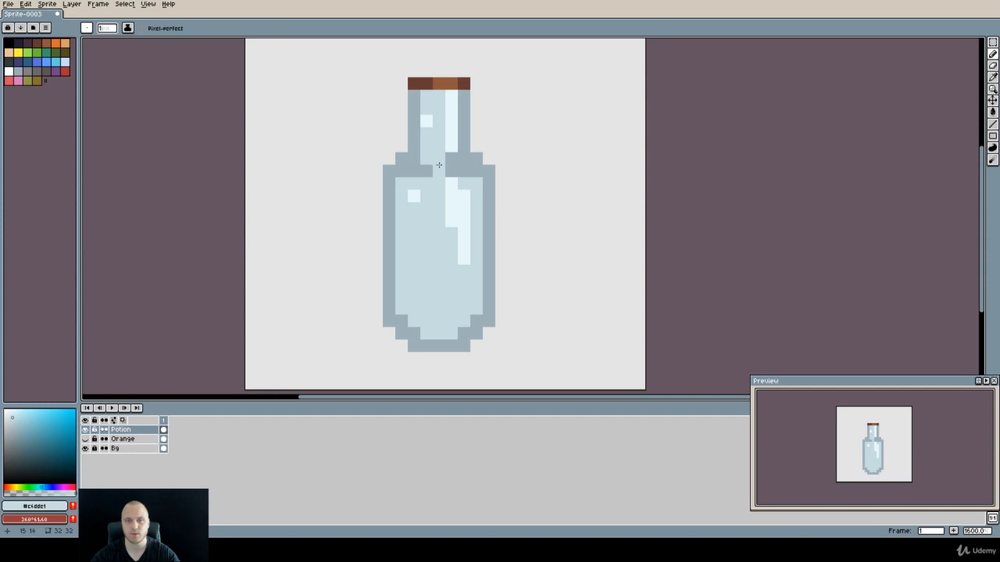
click(425, 171)
alt+click(409, 168)
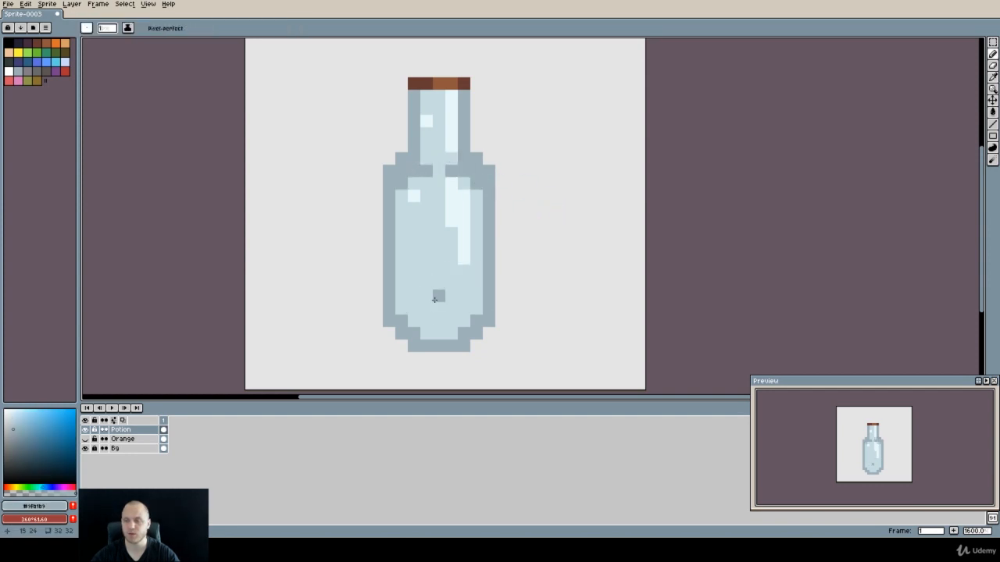
- Move the single reflection pixel on the body's upper left down by one pixel
drag(425, 252, 429, 238)
alt+click(426, 204)
alt+click(418, 185)
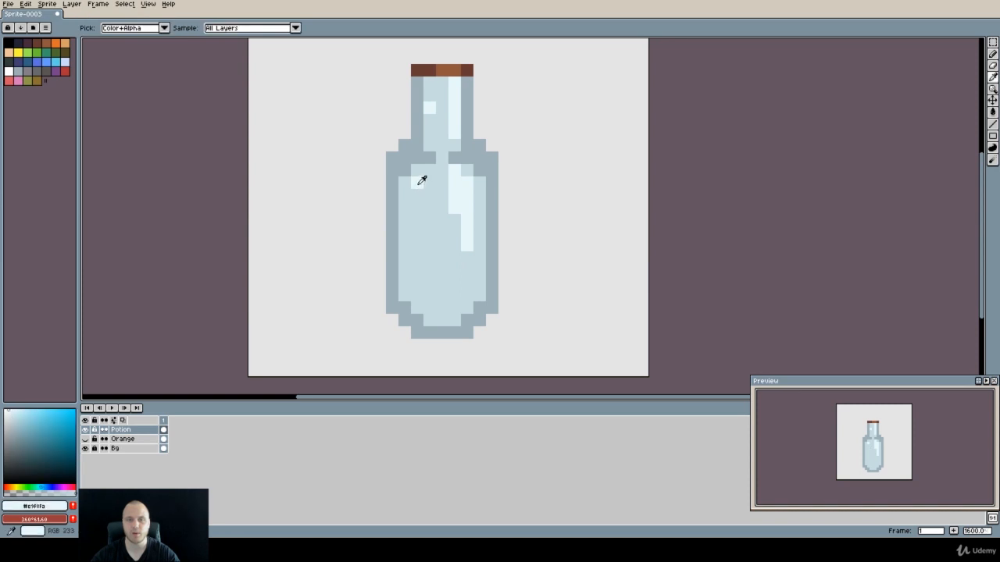
click(418, 195)
alt+click(428, 193)
click(419, 184)
- Shorten the body's right-hand reflection by trimming the top pixel from each of its two columns
drag(454, 171, 469, 185)
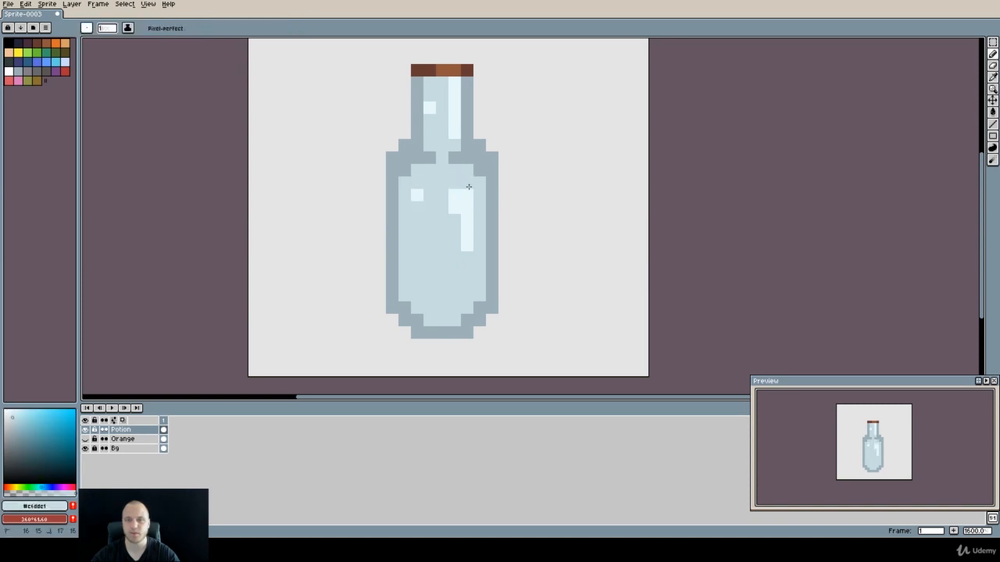
alt+click(465, 208)
click(453, 184)
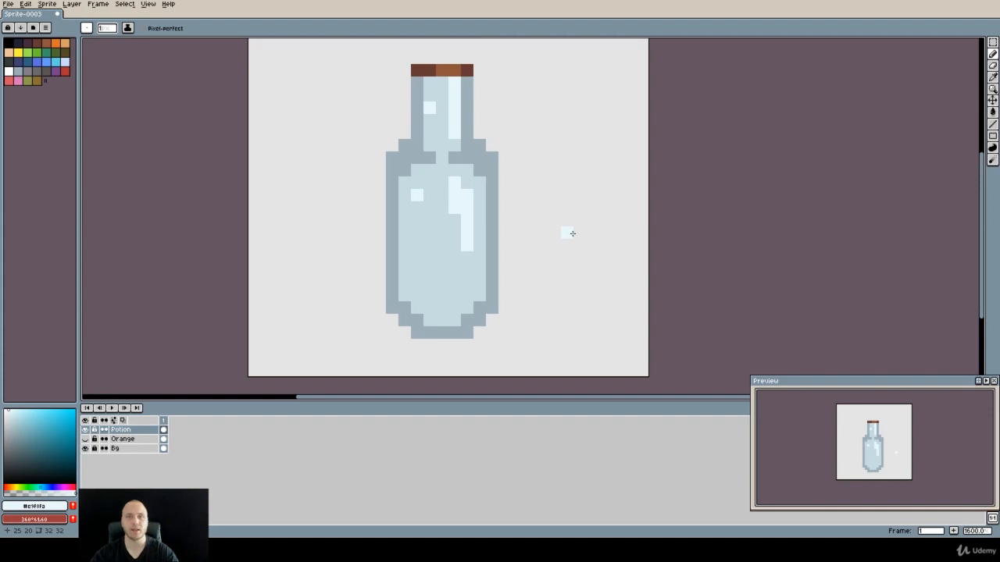
- Shift the drawing colour's hue to red and raise it to full saturation and brightness
drag(589, 237, 571, 255)
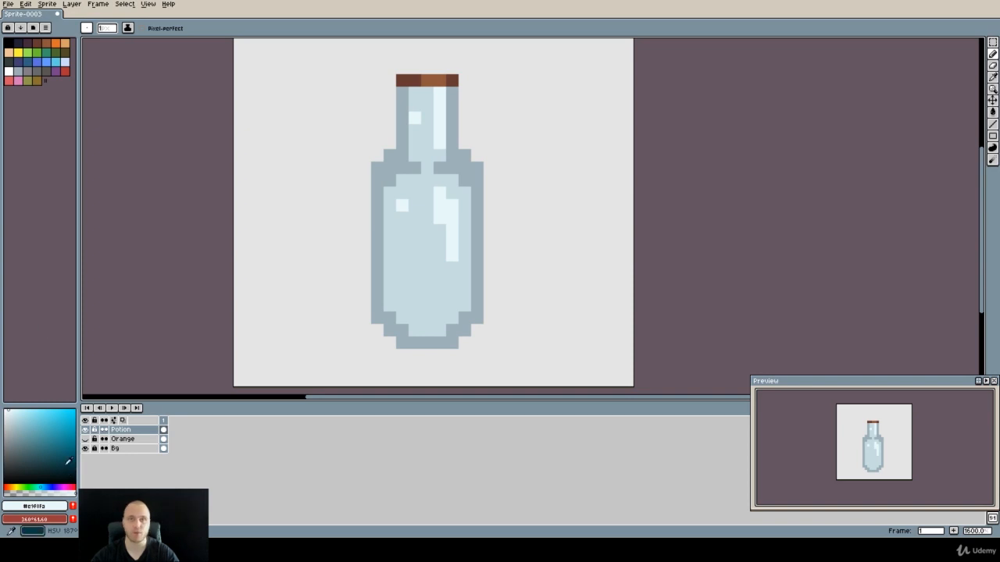
drag(14, 488, 4, 488)
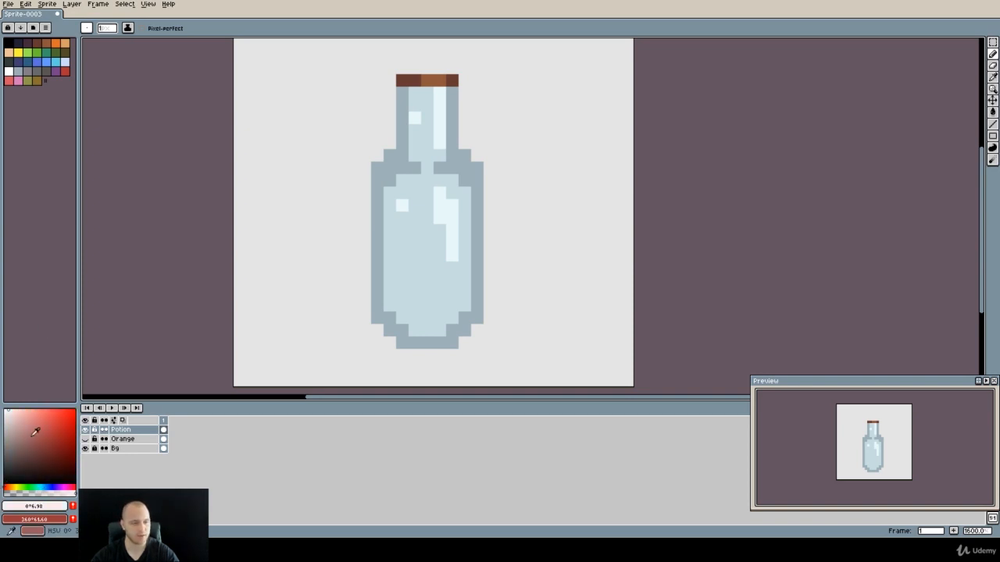
drag(37, 431, 76, 410)
mouse_move(389, 280)
mouse_down()
mouse_move(457, 293)
mouse_move(434, 313)
mouse_up()
key(ctrl+z)
key(ctrl+z)
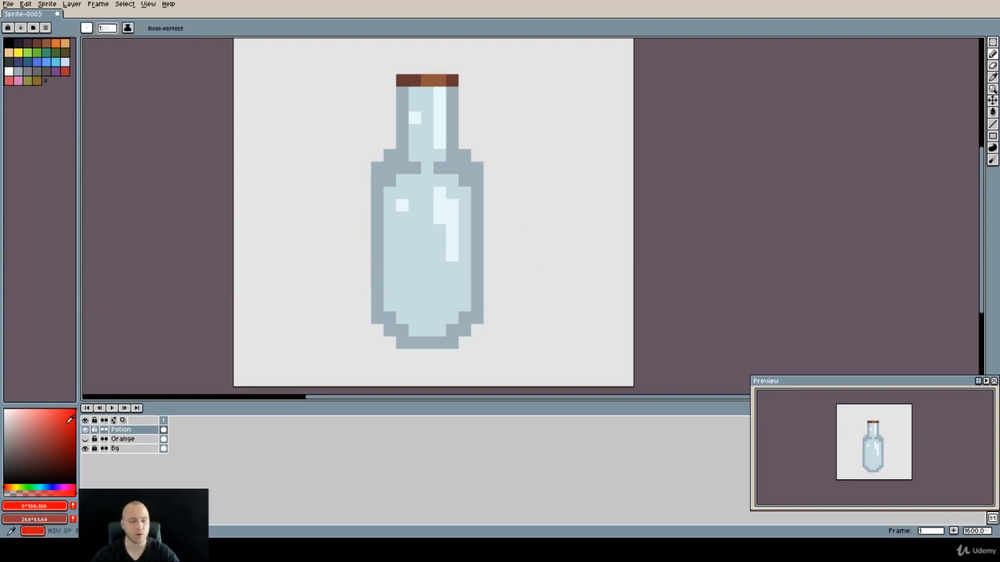
- Soften the red drawing colour to a light coral with 53% saturation
drag(75, 407, 45, 408)
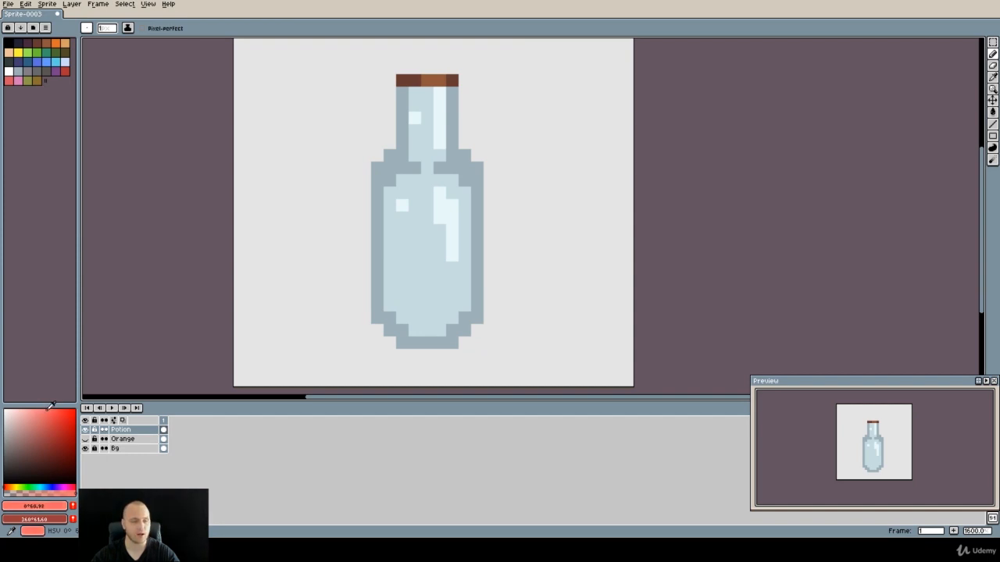
drag(44, 407, 35, 410)
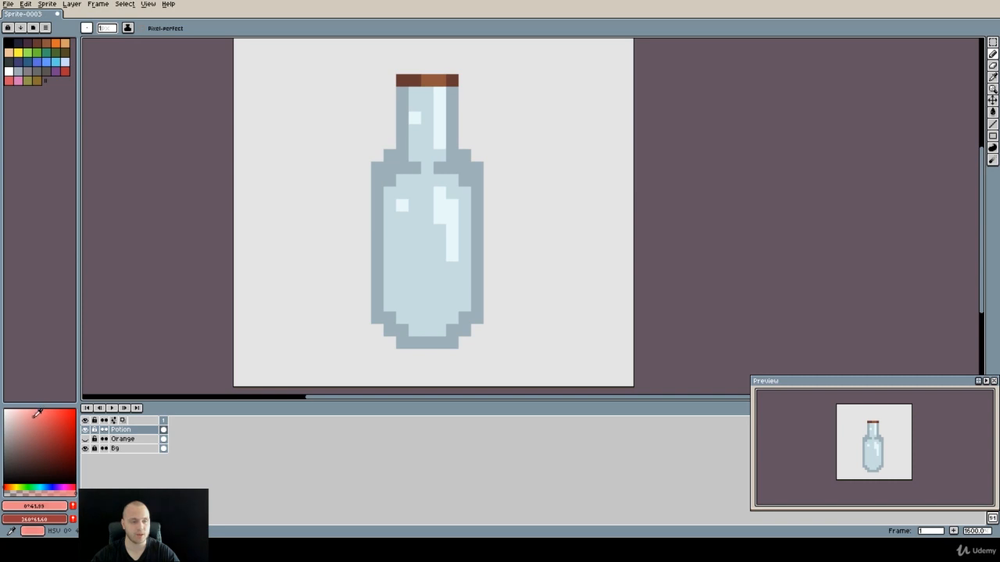
drag(37, 412, 33, 415)
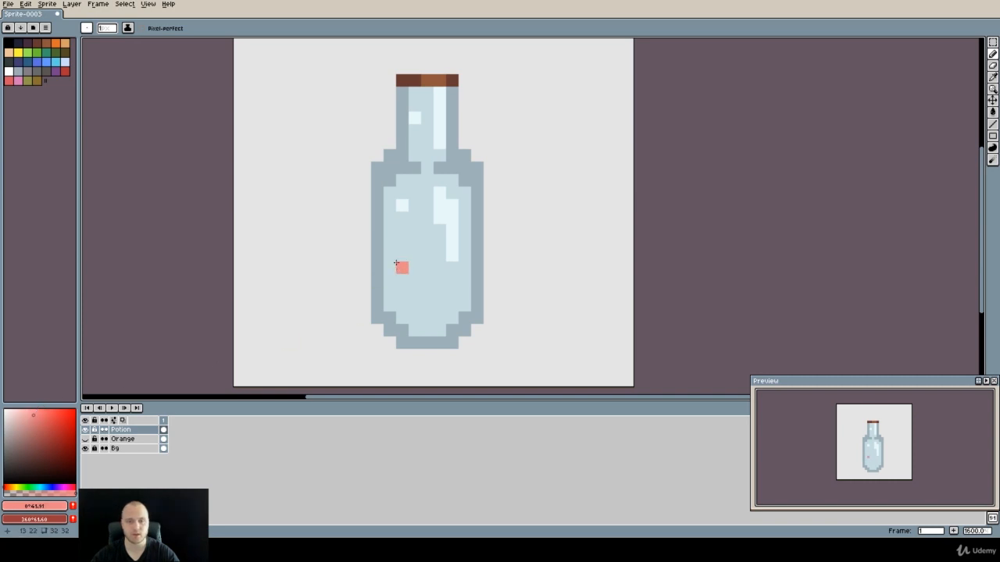
click(42, 414)
- Fill the lower part of the bottle's body with coral liquid, leaving the reflection intact and the surface one pixel higher at both side edges
mouse_move(388, 255)
mouse_down()
mouse_move(412, 277)
mouse_move(437, 276)
mouse_move(467, 255)
mouse_move(457, 308)
mouse_move(446, 300)
mouse_move(433, 318)
mouse_move(453, 308)
mouse_move(430, 328)
mouse_move(425, 304)
mouse_up()
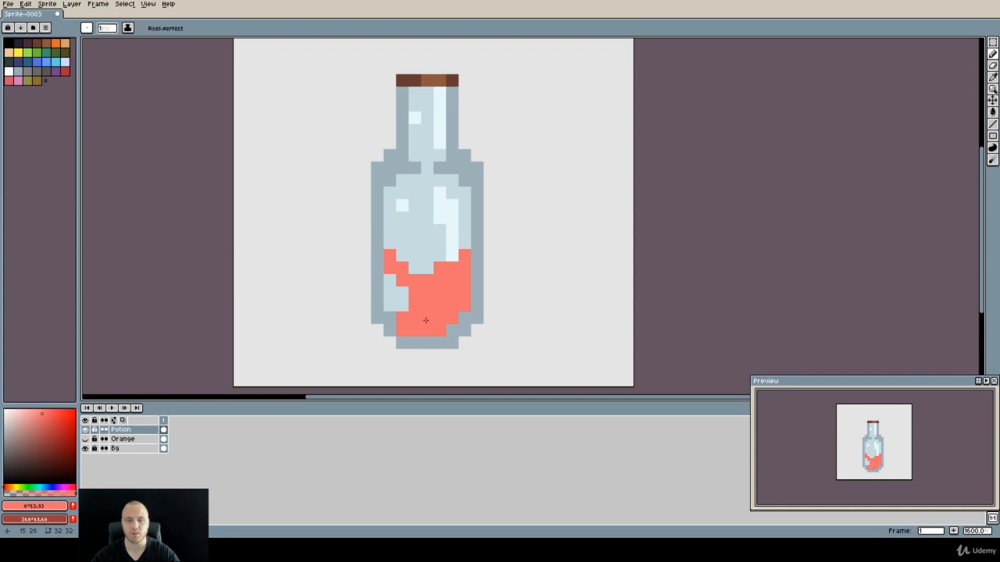
key(ctrl+z)
mouse_move(388, 255)
mouse_down()
mouse_move(464, 269)
mouse_move(439, 298)
mouse_move(466, 259)
mouse_move(408, 254)
mouse_up()
key(g)
click(440, 297)
key(b)
click(464, 257)
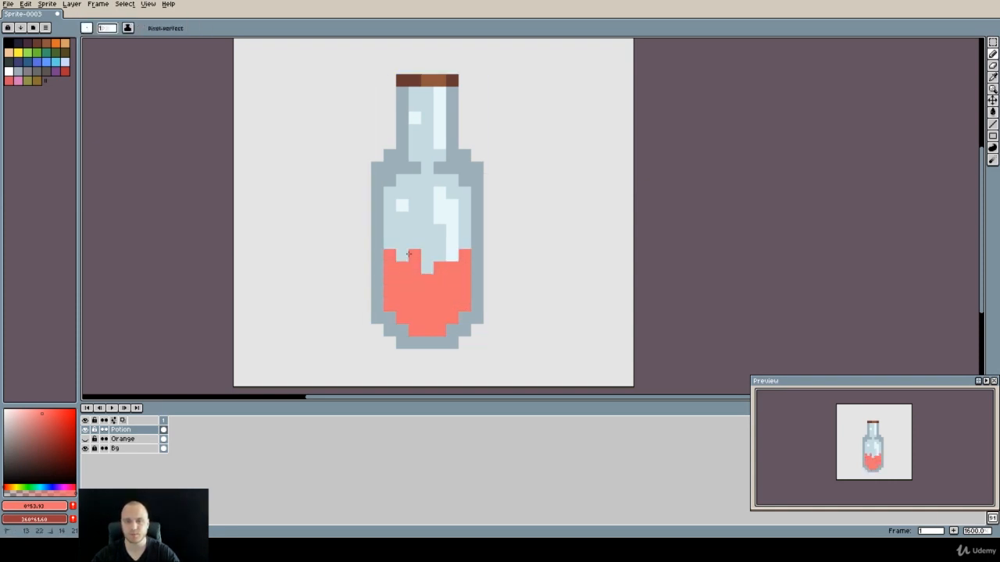
alt+click(433, 297)
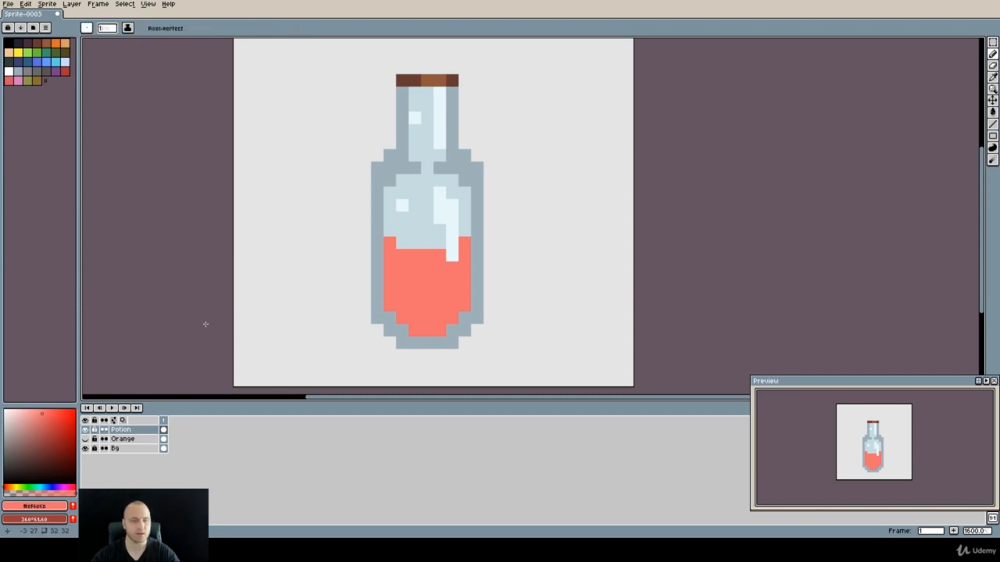
- Choose a darker red and shade the lower part of the liquid down to the base, with the shade's edge one pixel higher at both sides
click(50, 421)
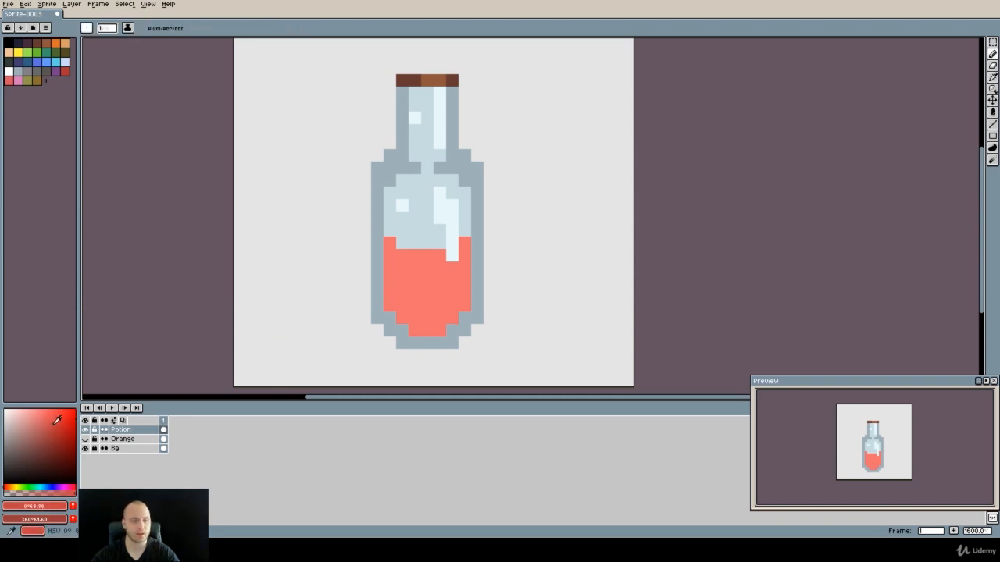
click(54, 426)
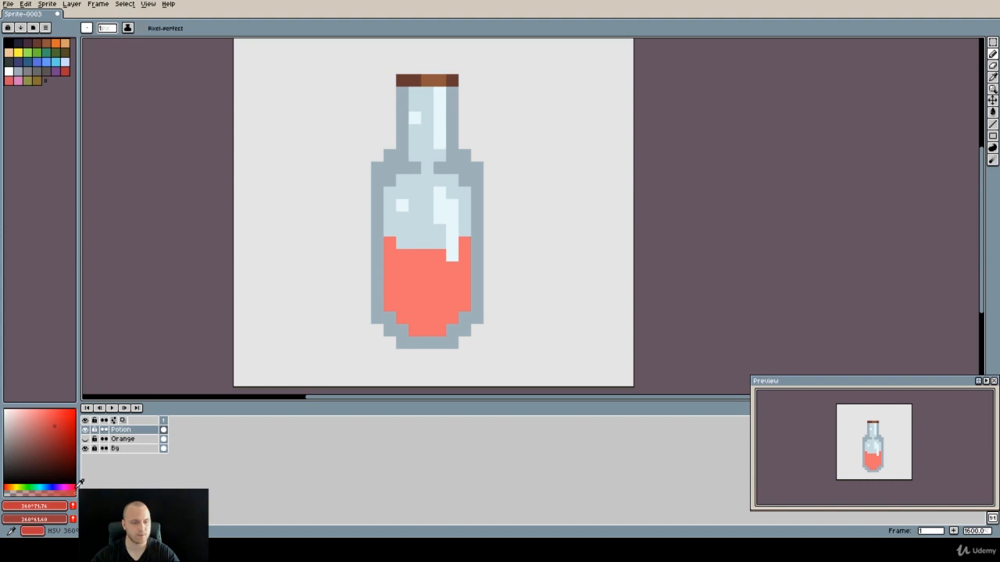
click(398, 293)
mouse_move(390, 282)
mouse_down()
mouse_move(425, 311)
mouse_move(407, 318)
mouse_move(425, 326)
mouse_move(463, 285)
mouse_move(431, 309)
mouse_up()
click(397, 302)
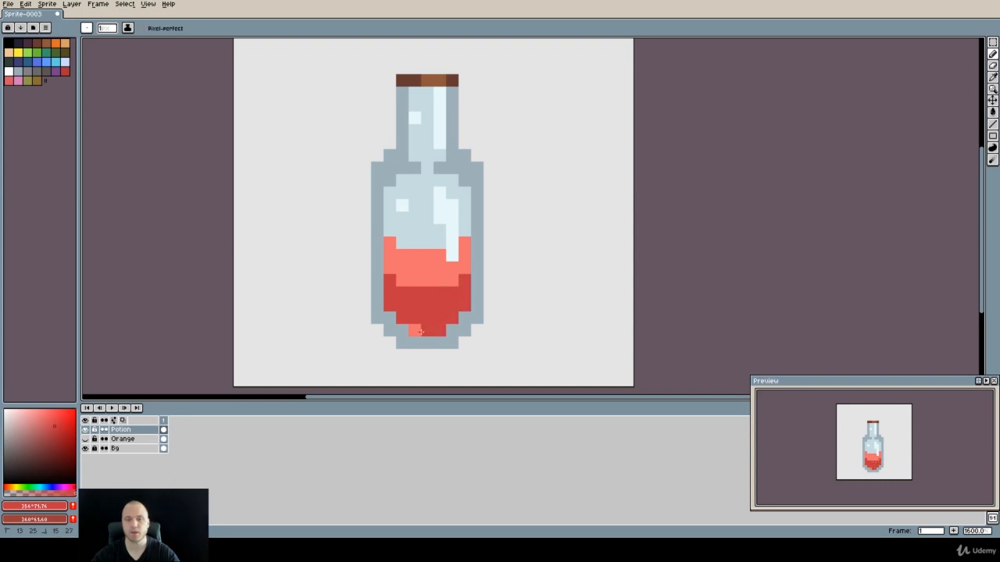
click(414, 330)
click(452, 231)
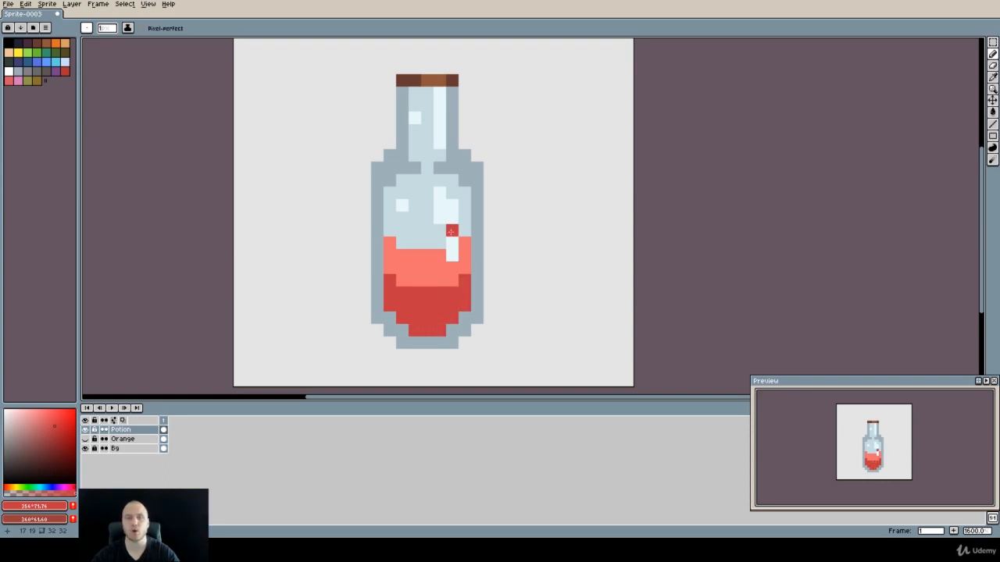
key(ctrl+z)
- Raise the liquid to a flat surface just below the left reflection pixel using the sampled coral, keeping the long reflection uncovered
alt+click(422, 254)
click(389, 231)
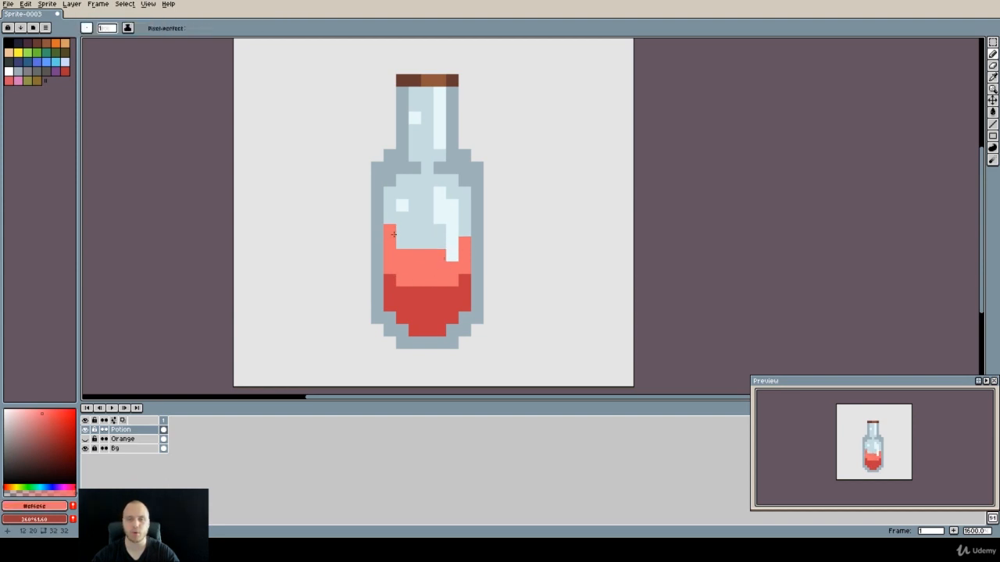
mouse_move(393, 235)
mouse_down()
mouse_move(466, 227)
mouse_move(393, 229)
mouse_up()
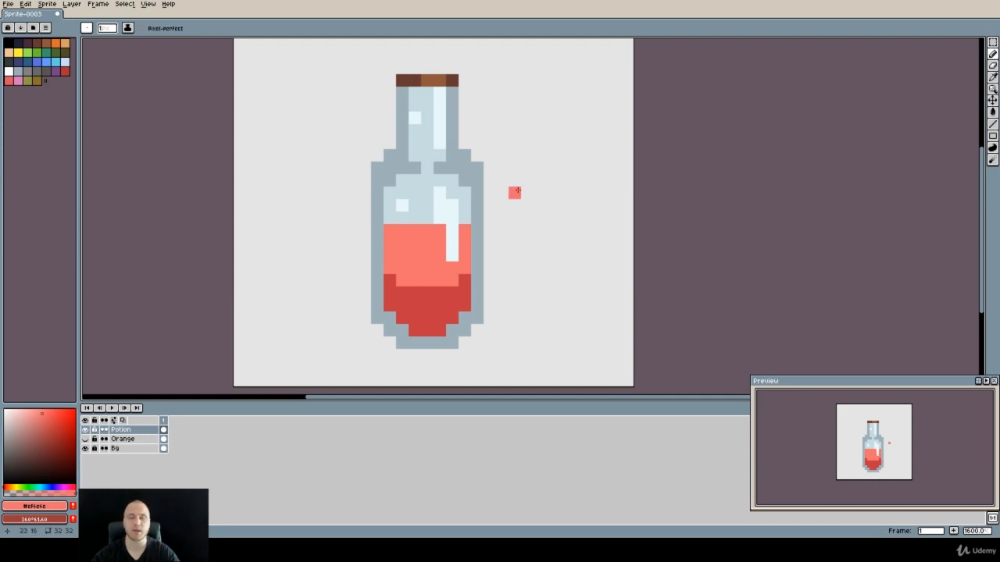
alt+click(420, 218)
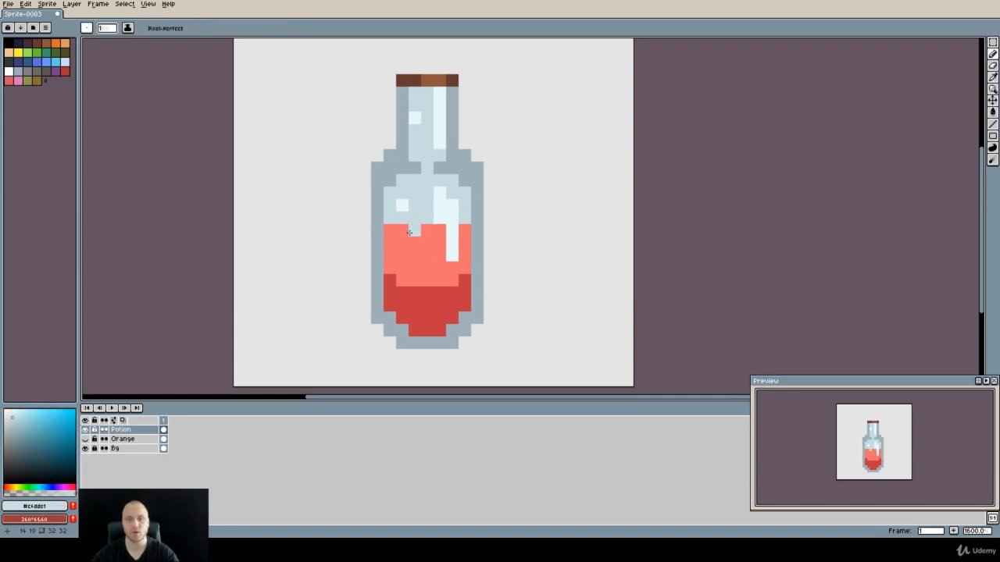
alt+click(432, 241)
drag(452, 231, 453, 255)
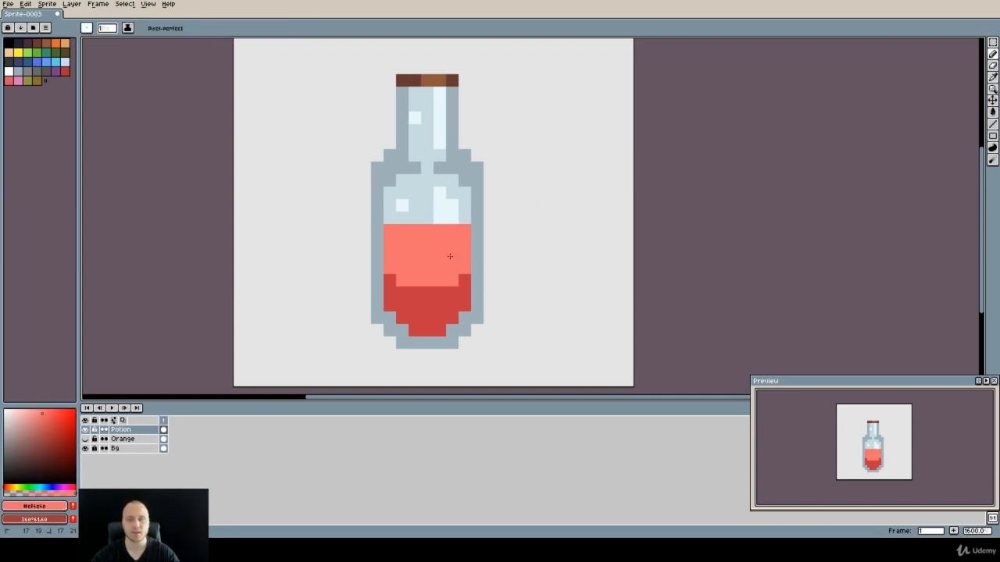
click(427, 293)
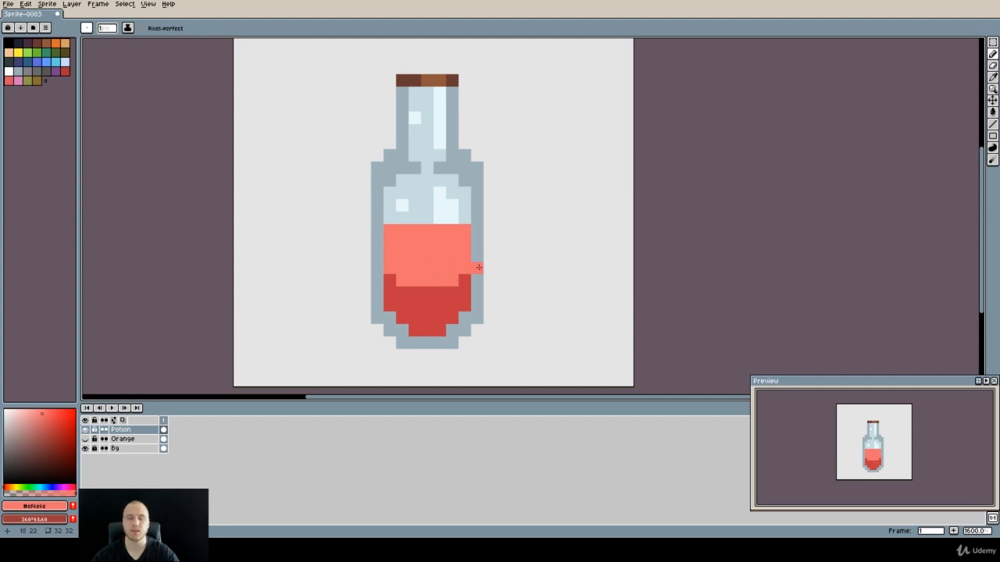
key(ctrl+z)
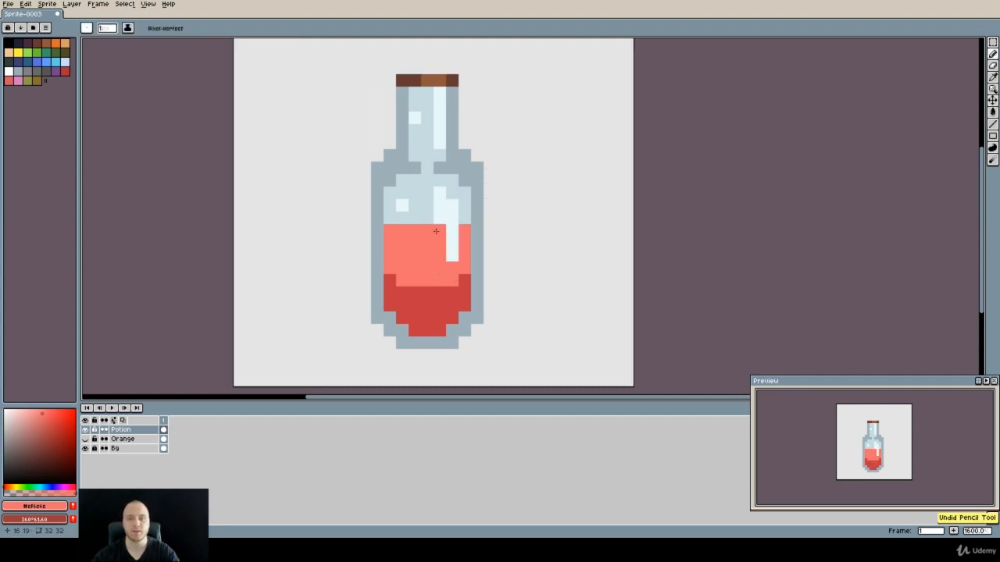
- Lower the middle of the liquid's surface by one pixel with the sampled glass colour, keeping both side edges raised
alt+click(426, 201)
click(408, 235)
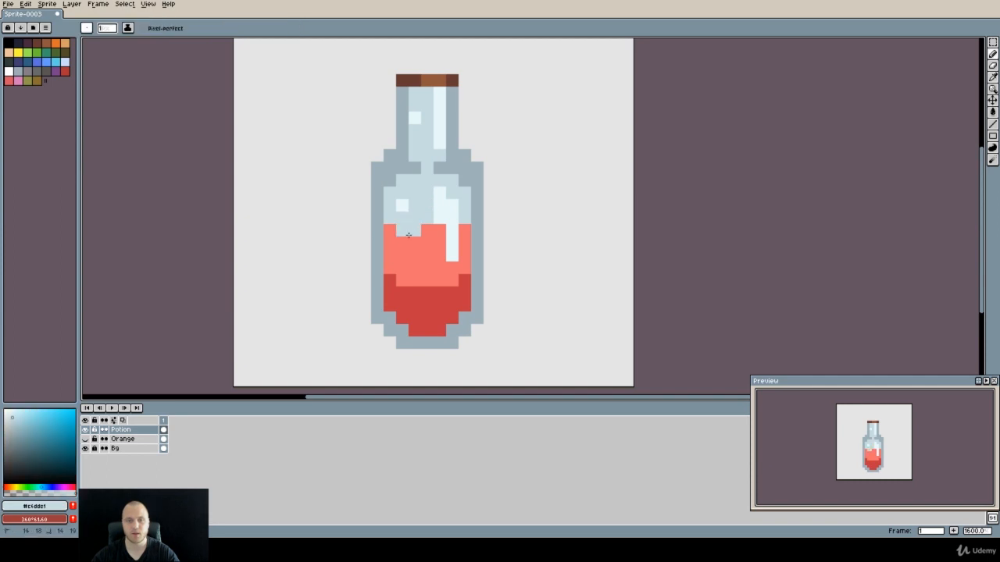
drag(409, 235, 427, 232)
click(440, 232)
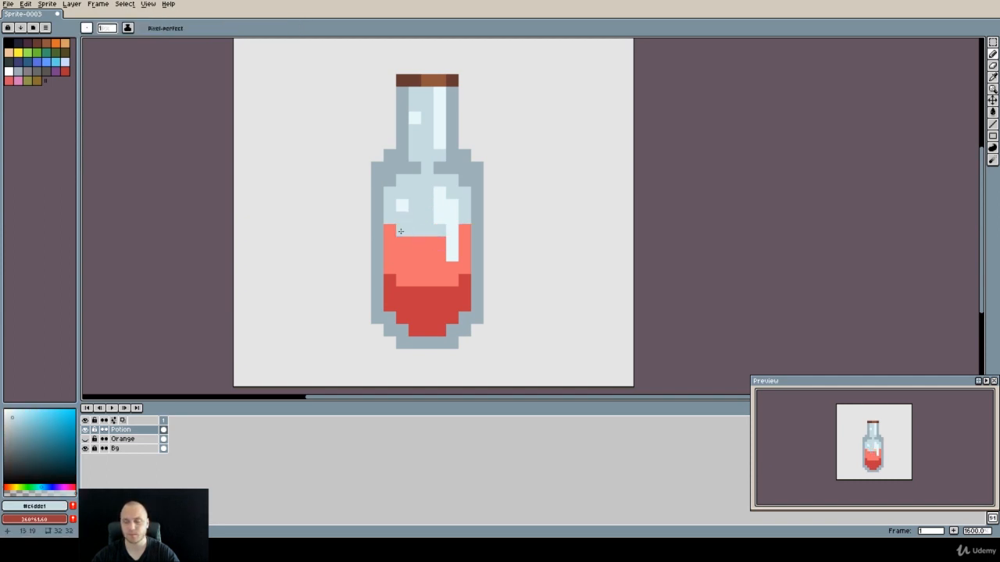
- Add alternating single pixels of darker red along the shading boundary and of coral along the liquid's surface
alt+click(415, 280)
click(440, 280)
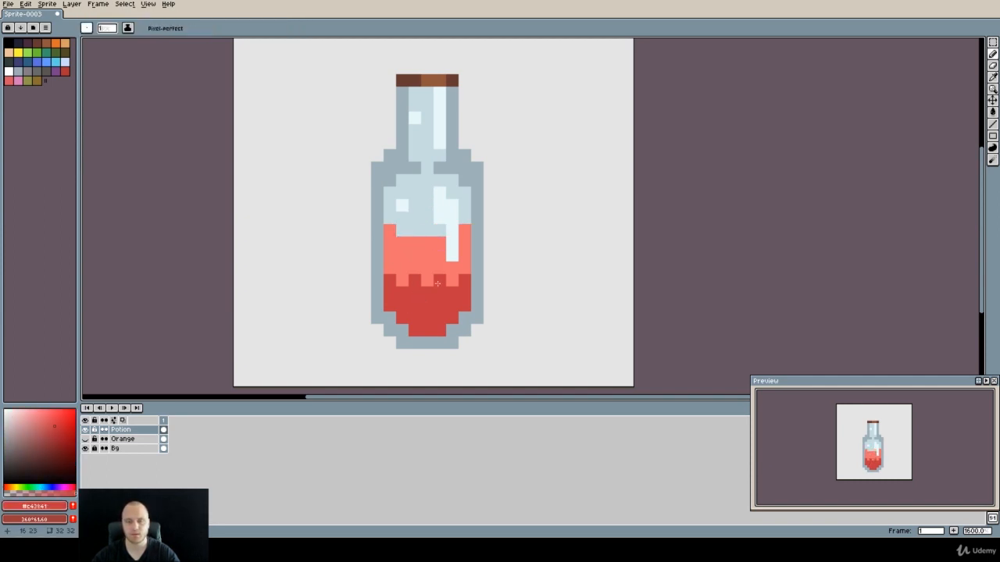
alt+click(409, 241)
click(415, 232)
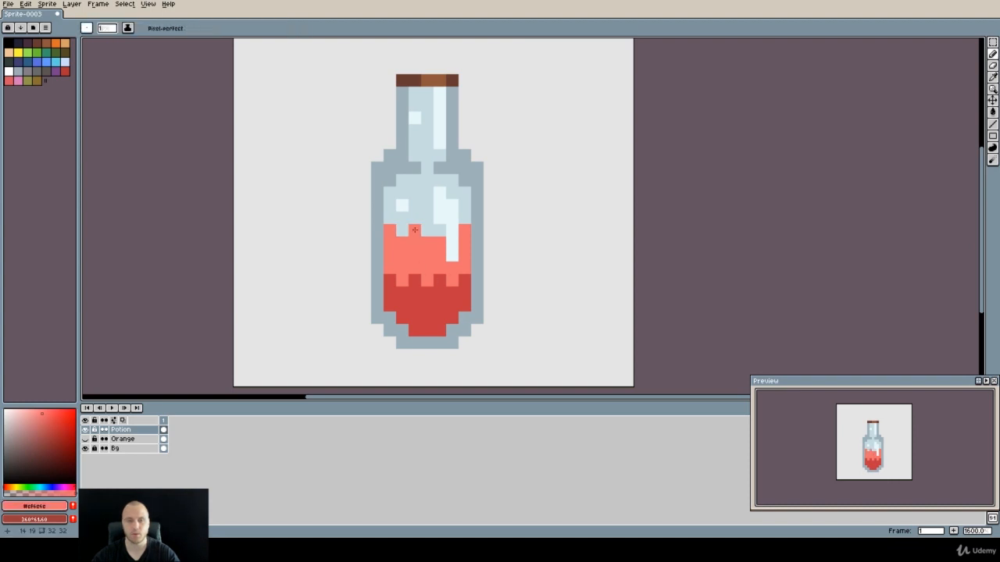
click(438, 232)
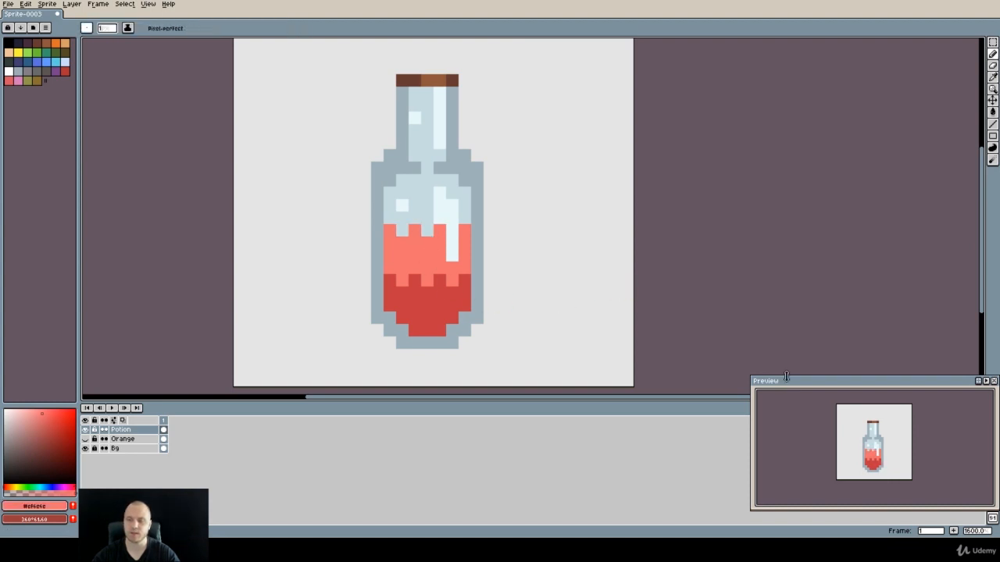
mouse_move(424, 254)
mouse_down()
mouse_move(451, 261)
mouse_move(441, 263)
mouse_up()
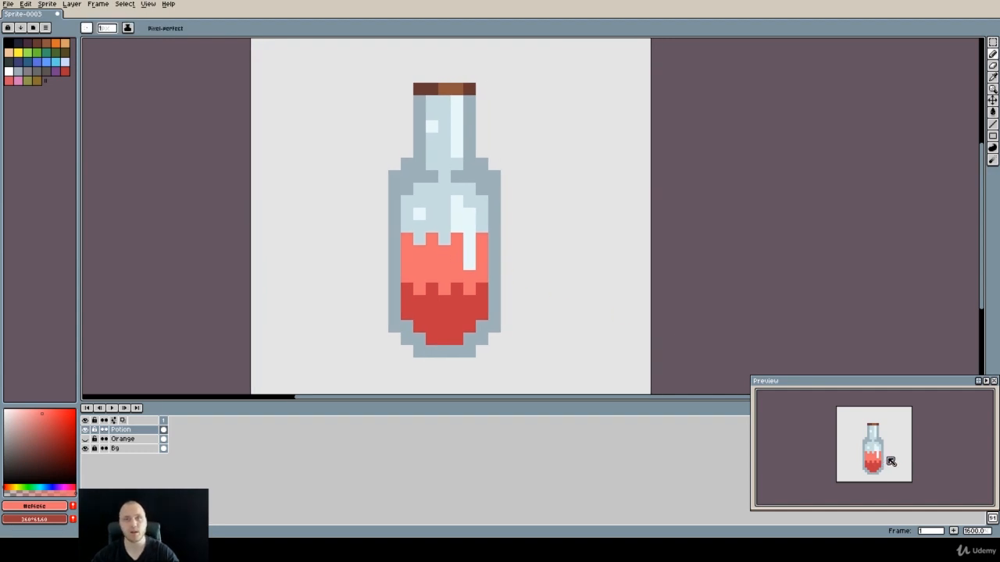